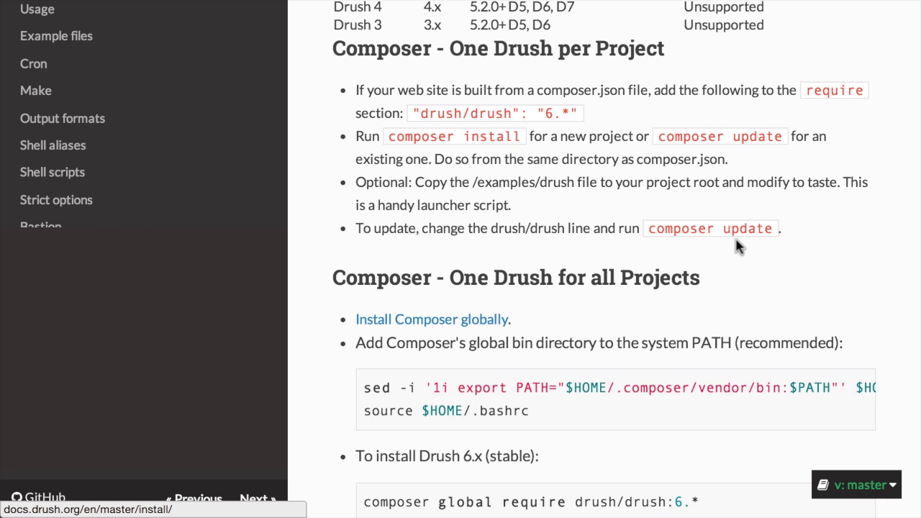
- Read the "Composer - One Drush for all Projects" instructions, including the Drush 6.x and 7.x install commands
{"action": "scroll", "coordinate": [736, 244], "scroll_direction": "down", "scroll_amount": 4}
{"action": "scroll", "coordinate": [737, 245], "scroll_direction": "down", "scroll_amount": 2}
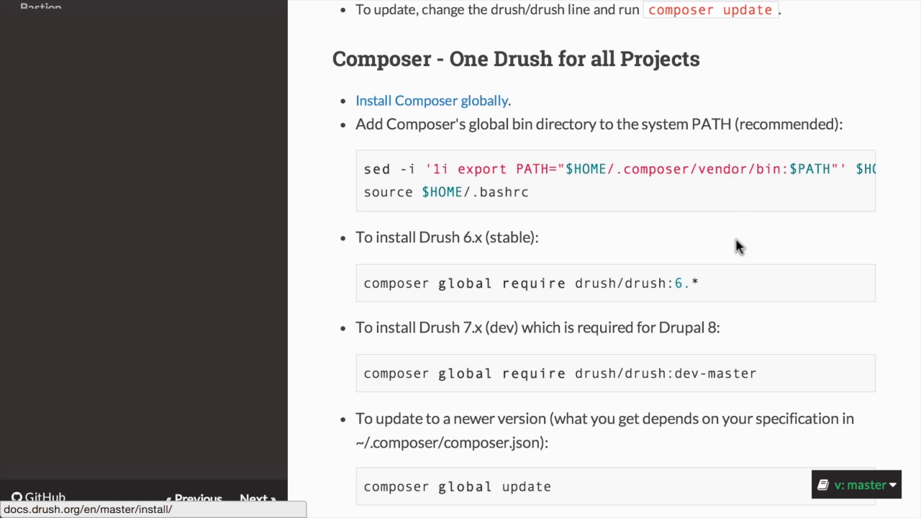
{"action": "scroll", "coordinate": [681, 45], "scroll_direction": "down", "scroll_amount": 1}
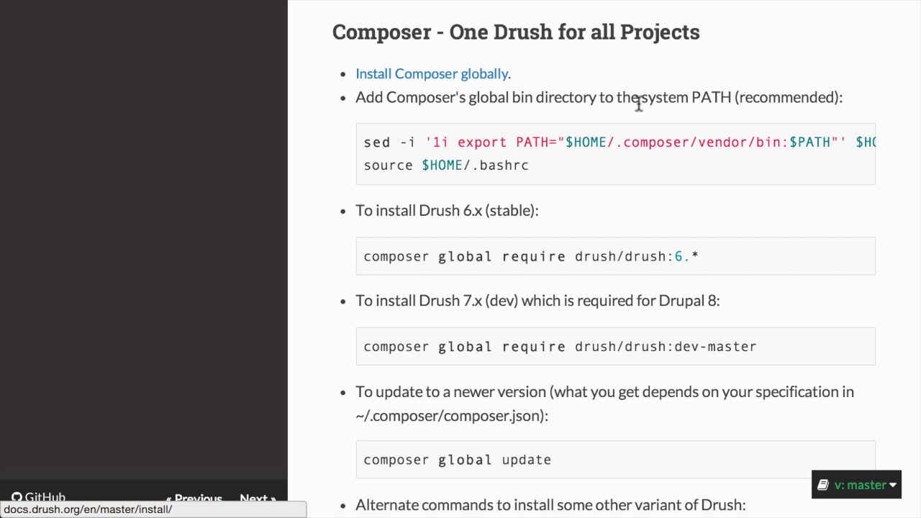
{"action": "scroll", "coordinate": [638, 103], "scroll_direction": "down", "scroll_amount": 3}
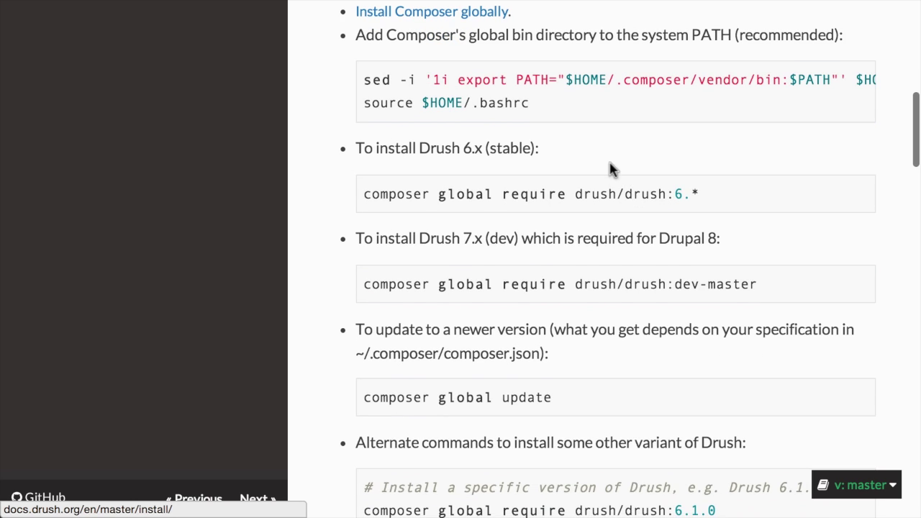
{"action": "scroll", "coordinate": [614, 179], "scroll_direction": "down", "scroll_amount": 1}
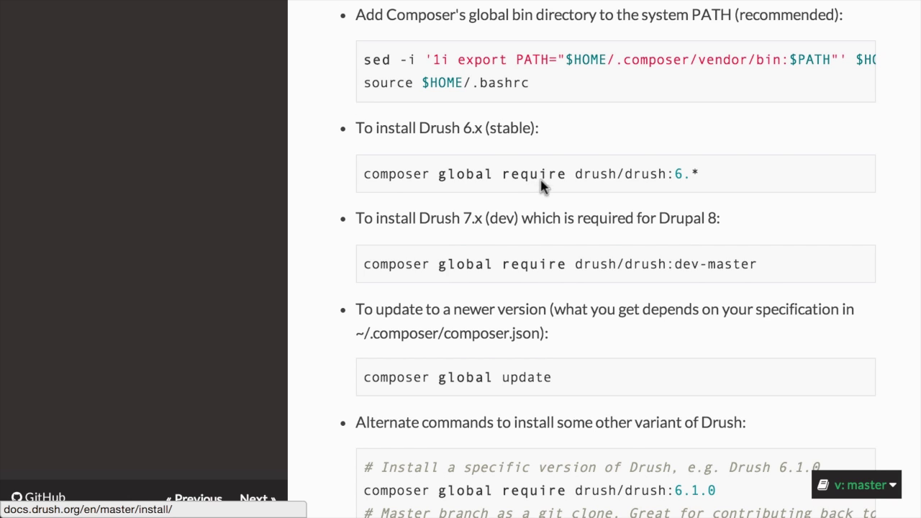
{"action": "scroll", "coordinate": [541, 185], "scroll_direction": "down", "scroll_amount": 1}
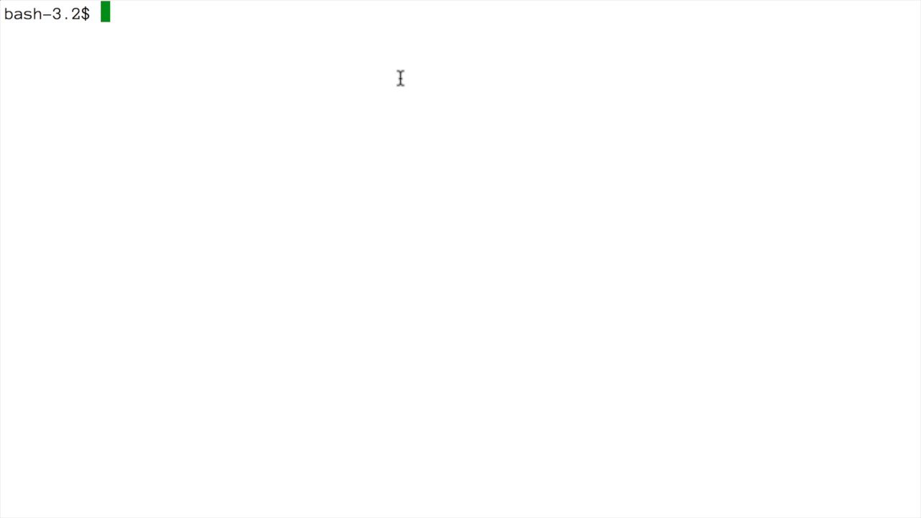
- In the terminal, look up the location of composer.phar with the which command and highlight the file name in the output
{"action": "type", "text": "which comp"}
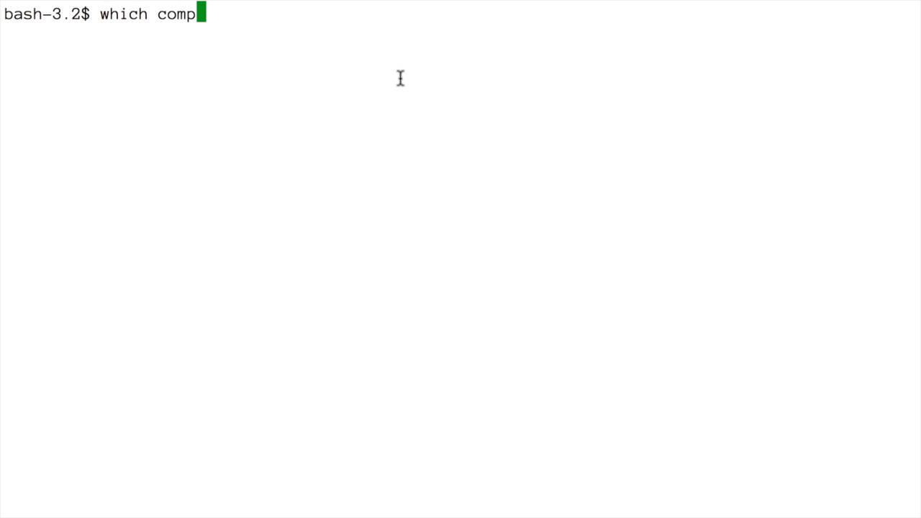
{"action": "type", "text": "oser"}
{"action": "key", "text": "BackSpace"}
{"action": "key", "text": "BackSpace"}
{"action": "key", "text": "BackSpace"}
{"action": "type", "text": "oser.phar"}
{"action": "key", "text": "Return"}
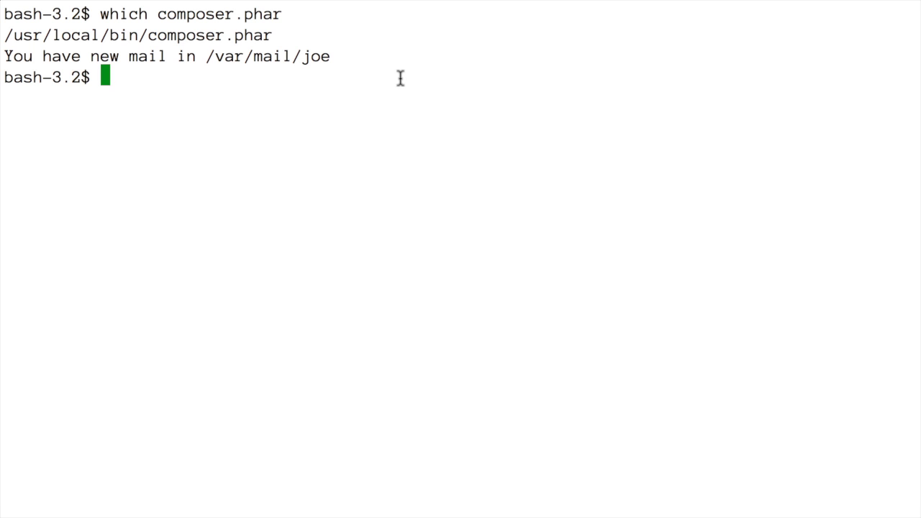
{"action": "double_click", "coordinate": [202, 31]}
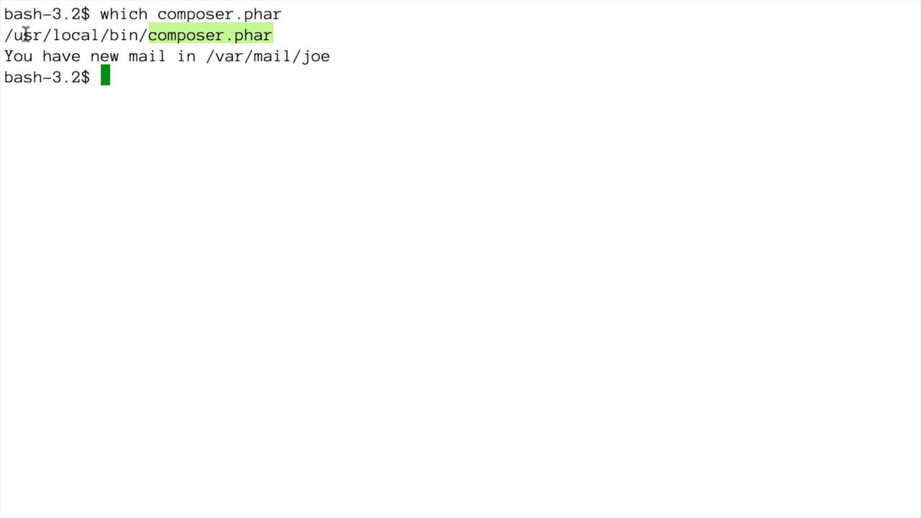
{"action": "left_click", "coordinate": [136, 83]}
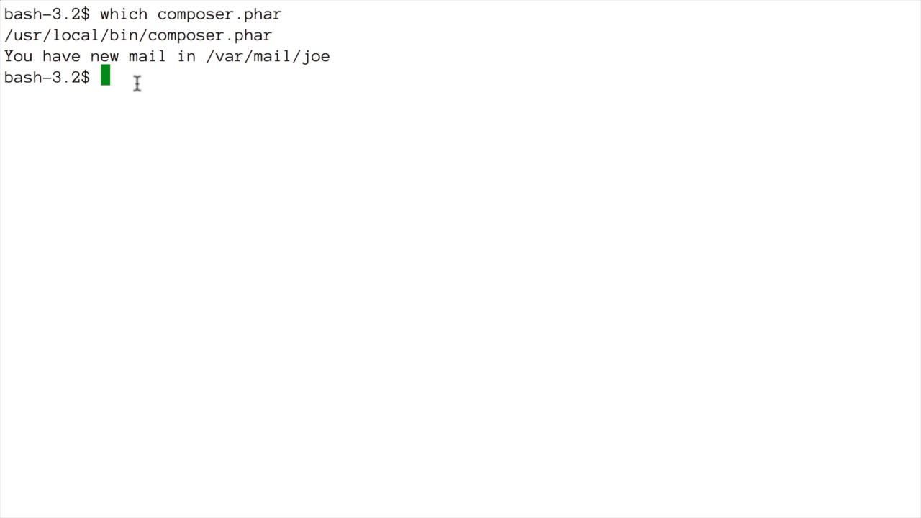
- Clear the terminal, print the PATH variable with echo, and highlight its .composer/vendor/bin entry
{"action": "type", "text": "clear"}
{"action": "key", "text": "Return"}
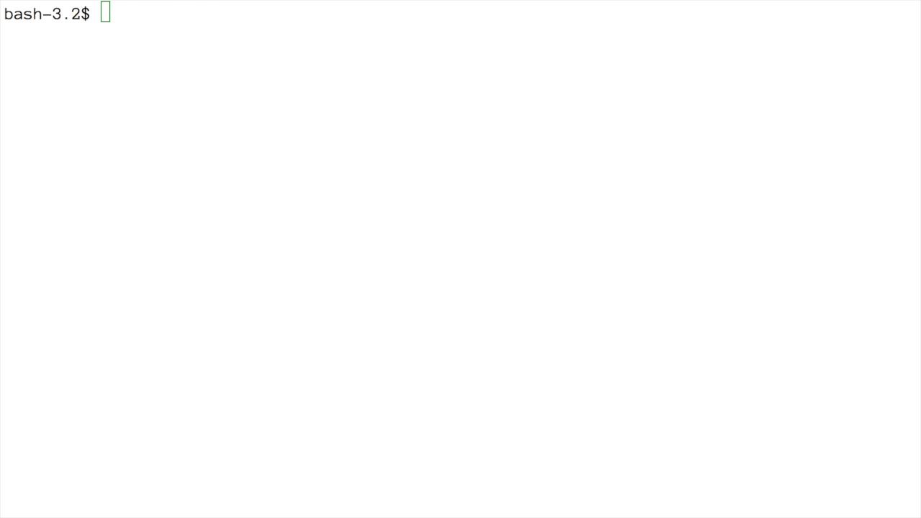
{"action": "type", "text": "echo $PATH"}
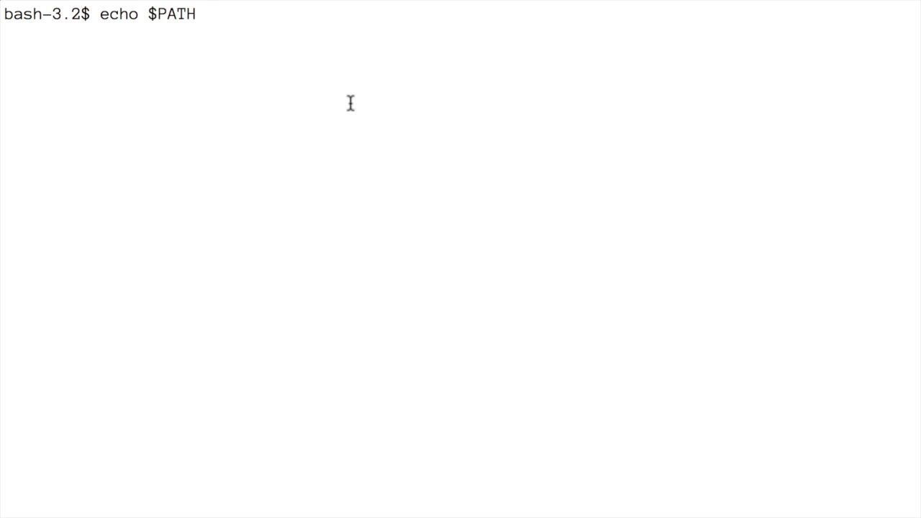
{"action": "key", "text": "Return"}
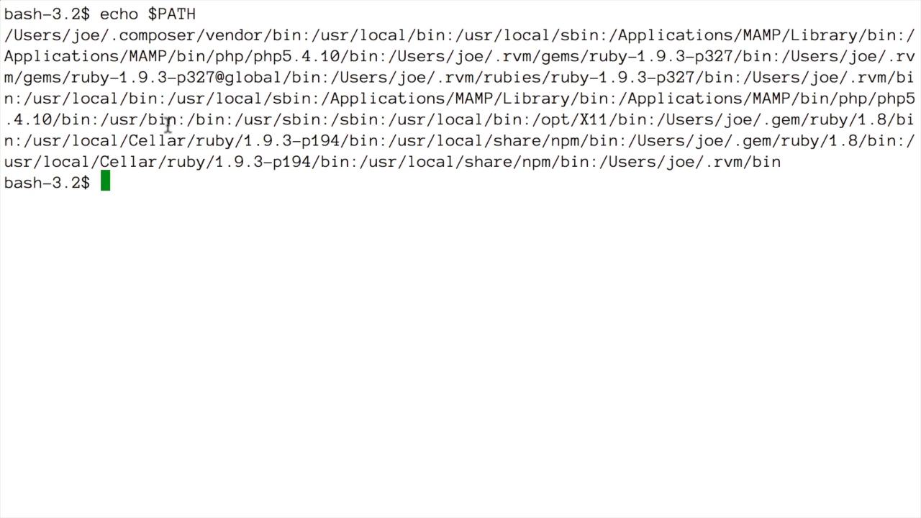
{"action": "double_click", "coordinate": [296, 36]}
{"action": "left_click_drag", "start_coordinate": [57, 36], "coordinate": [5, 36]}
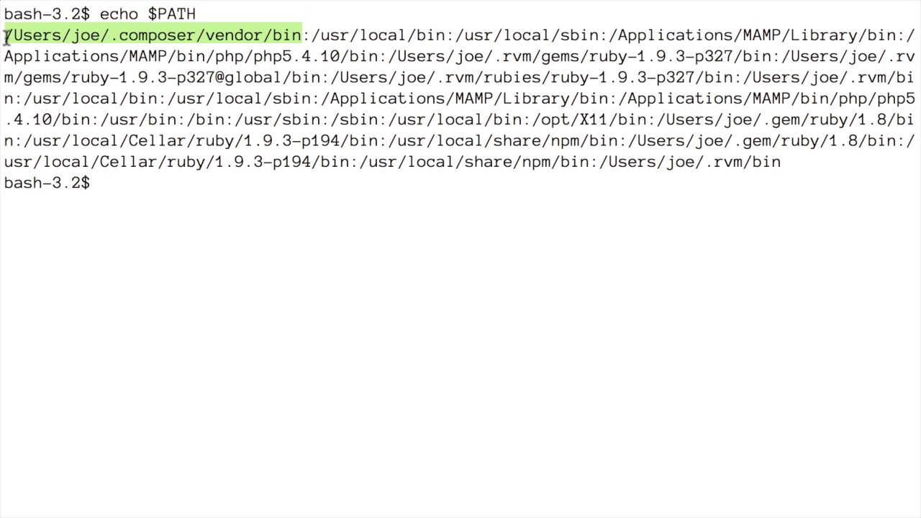
{"action": "left_click", "coordinate": [151, 168]}
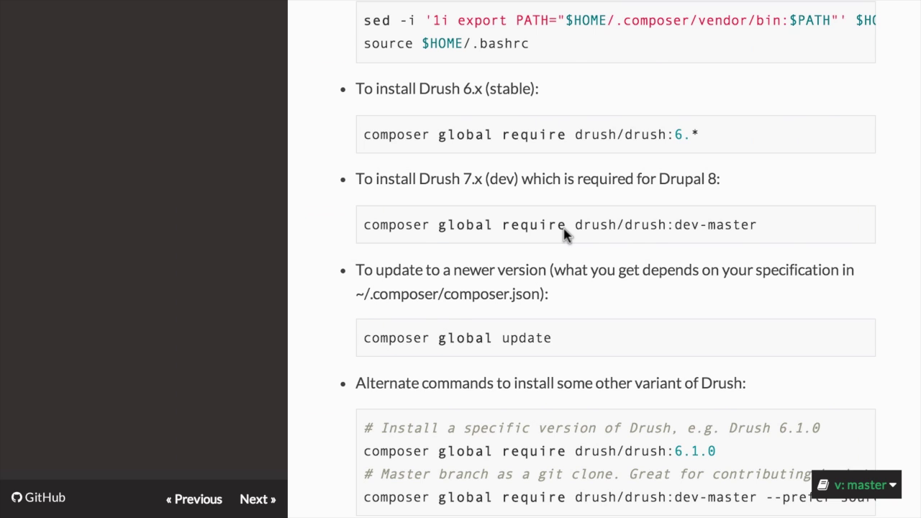
- In the browser's Drush docs, examine the full sed command that adds Composer's global bin directory to PATH, highlighting its bashrc target
{"action": "scroll", "coordinate": [565, 232], "scroll_direction": "up", "scroll_amount": 3}
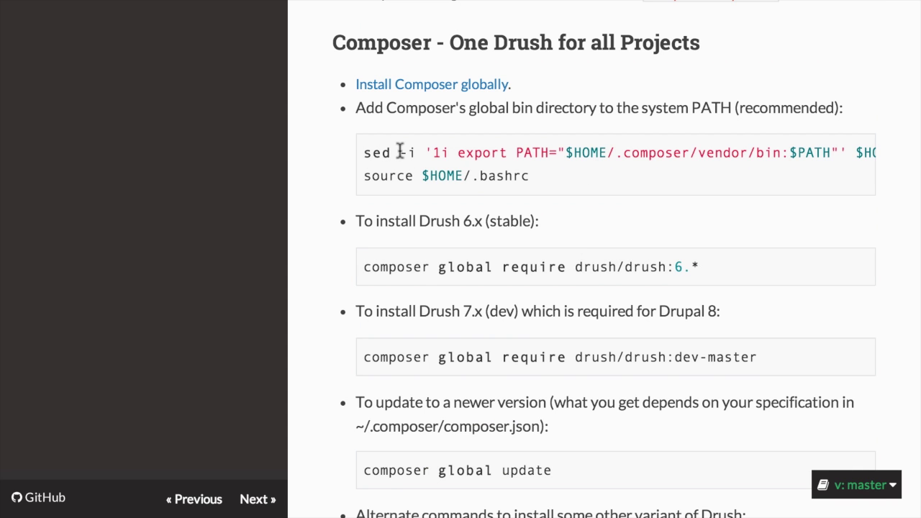
{"action": "scroll", "coordinate": [400, 152], "scroll_direction": "right", "scroll_amount": 3}
{"action": "scroll", "coordinate": [480, 178], "scroll_direction": "left", "scroll_amount": 2}
{"action": "scroll", "coordinate": [480, 175], "scroll_direction": "up", "scroll_amount": 1}
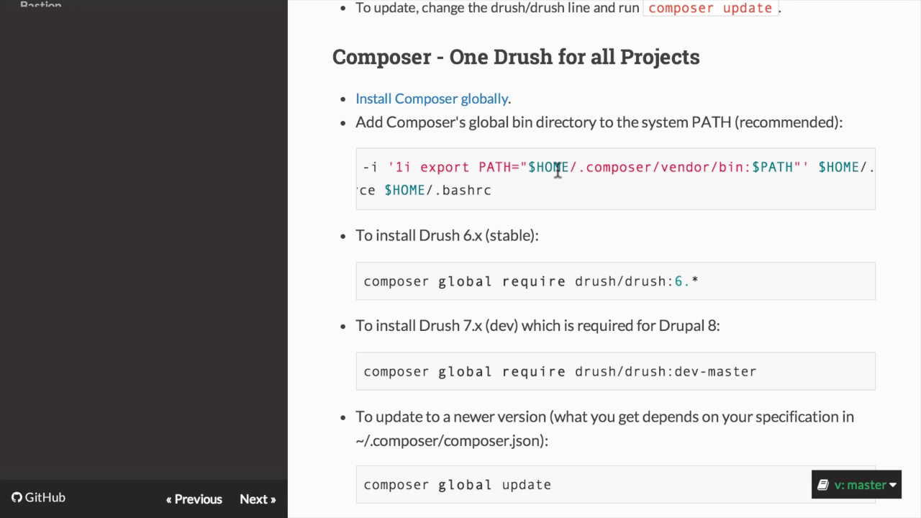
{"action": "scroll", "coordinate": [713, 171], "scroll_direction": "right", "scroll_amount": 3}
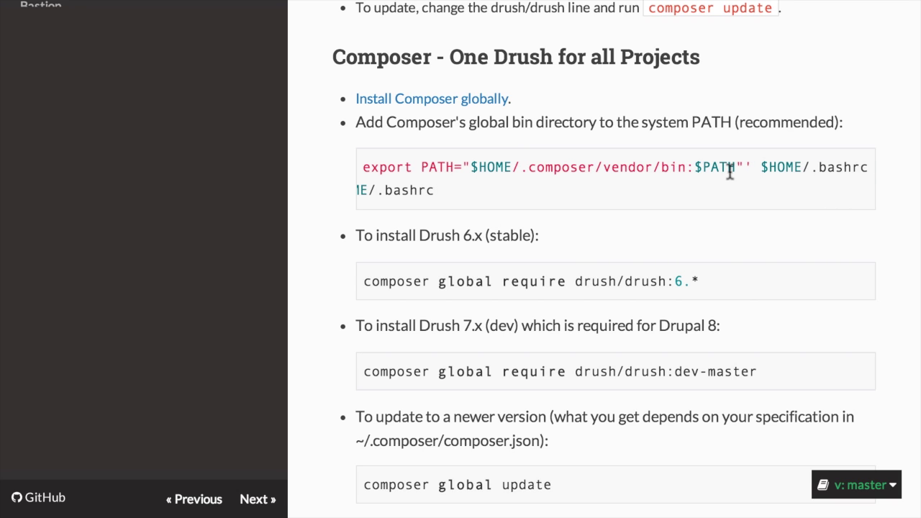
{"action": "scroll", "coordinate": [727, 173], "scroll_direction": "down", "scroll_amount": 1}
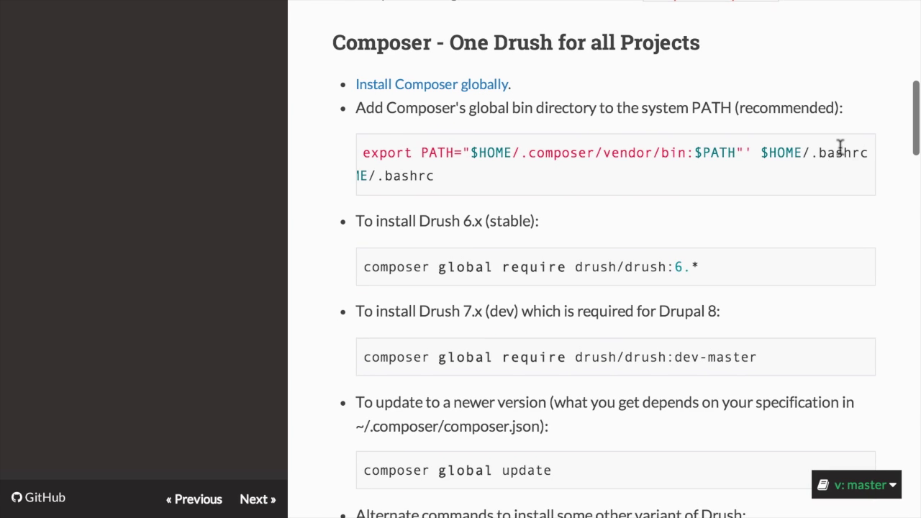
{"action": "double_click", "coordinate": [840, 146]}
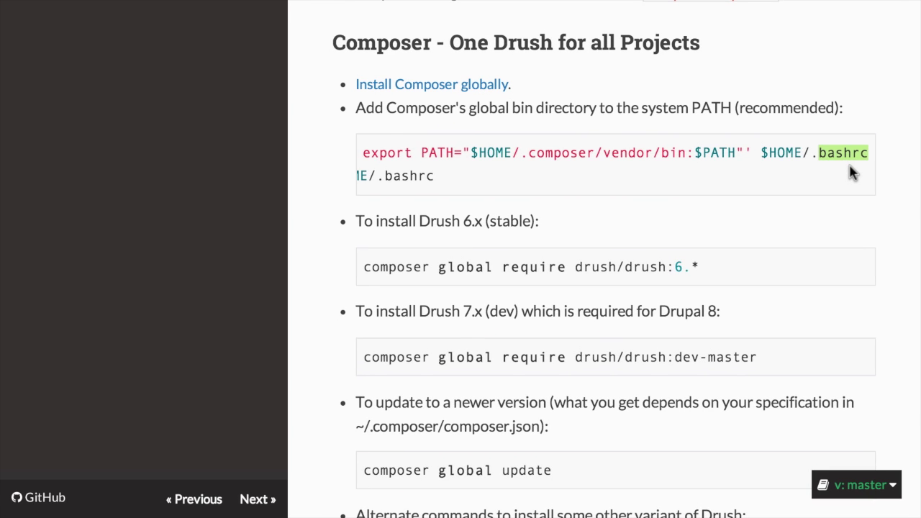
{"action": "scroll", "coordinate": [852, 173], "scroll_direction": "up", "scroll_amount": 1}
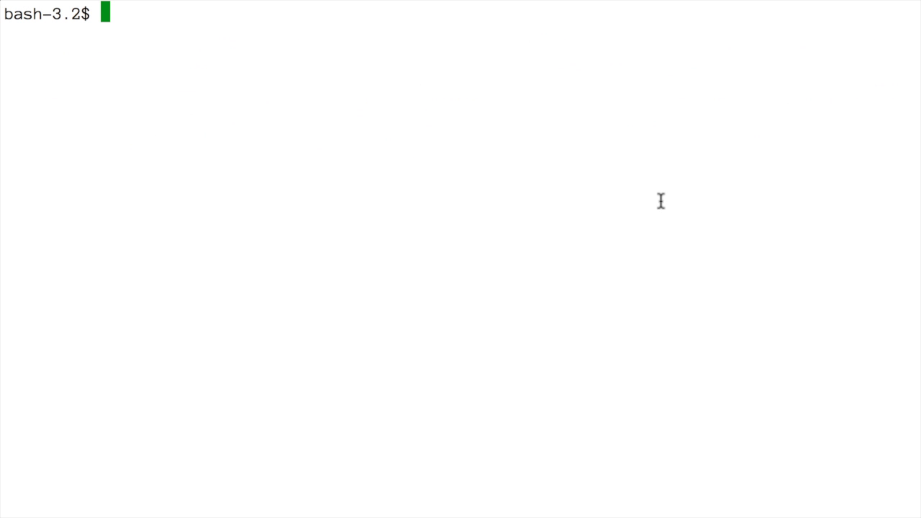
- In the terminal, view ~/.profile in vi, highlight the .composer/vendor/bin PATH export line, and quit to a cleared prompt
{"action": "type", "text": "vi "}
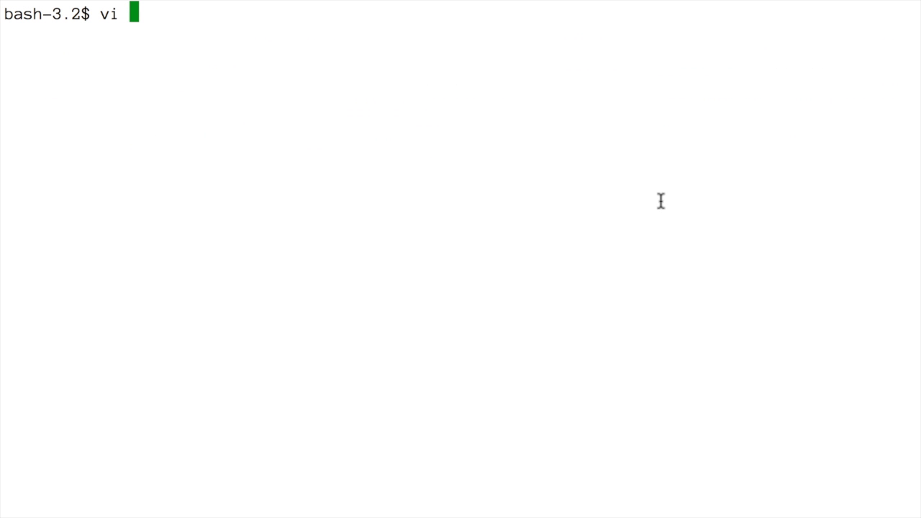
{"action": "type", "text": "~/.profile"}
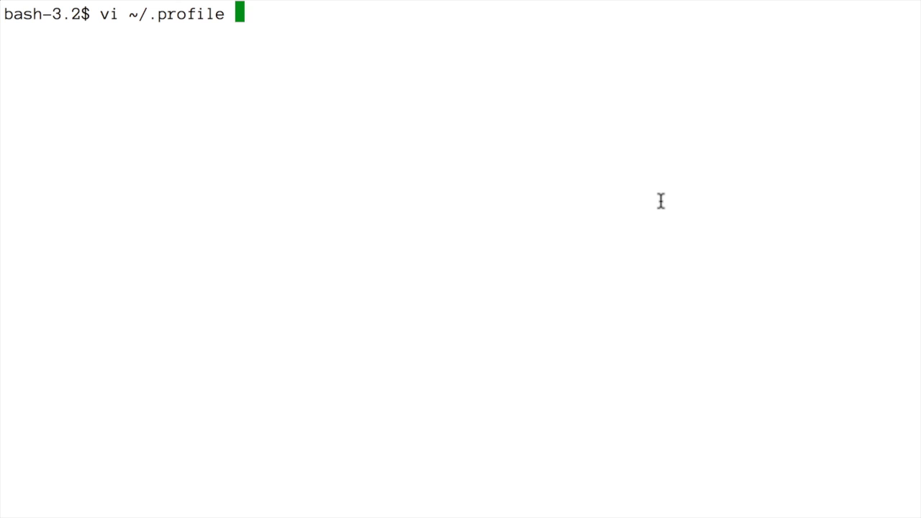
{"action": "key", "text": "Return"}
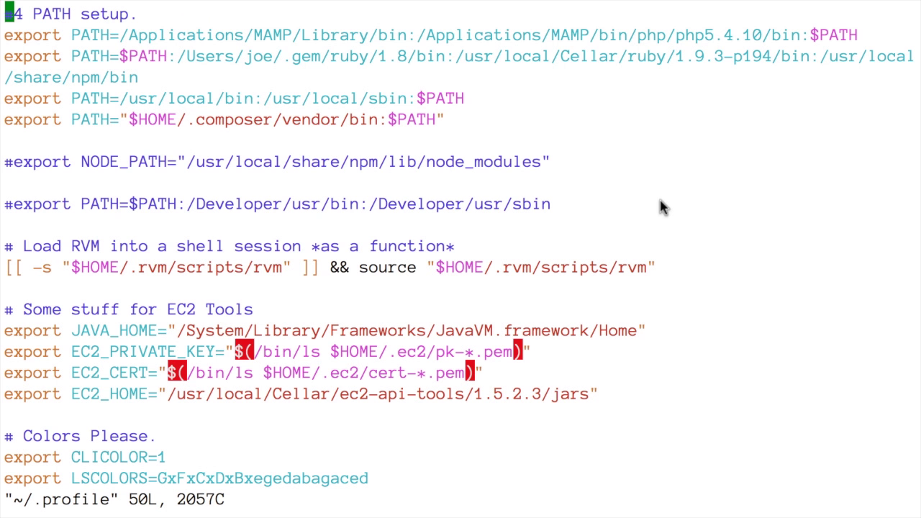
{"action": "left_click_drag", "start_coordinate": [447, 121], "coordinate": [1, 122]}
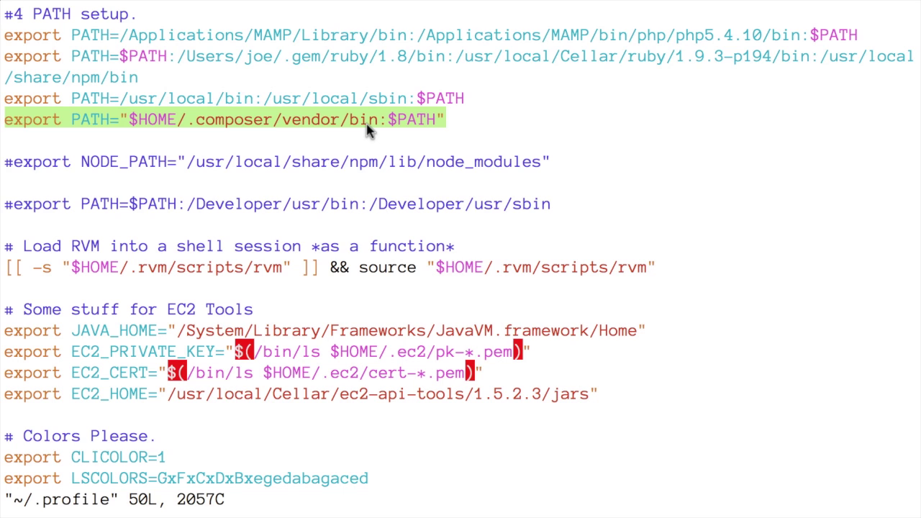
{"action": "type", "text": ":q"}
{"action": "key", "text": "Return"}
{"action": "type", "text": "cle"}
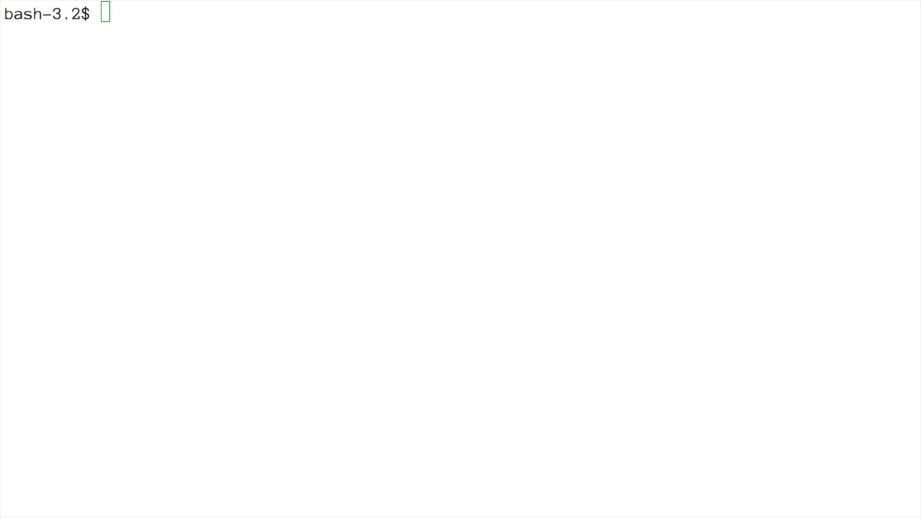
- Show the package details of drush/drush with composer.phar
{"action": "left_click", "coordinate": [492, 139]}
{"action": "type", "text": "composer.phar show drush/drush"}
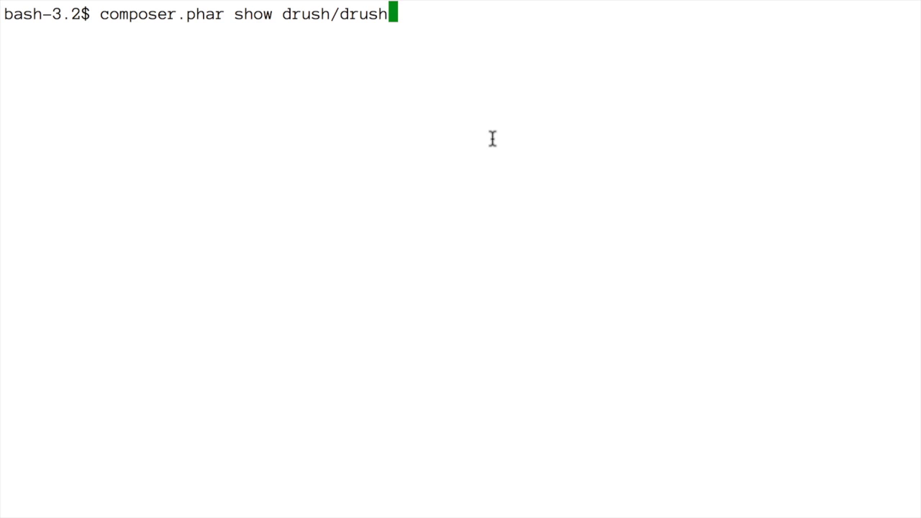
{"action": "key", "text": "Return"}
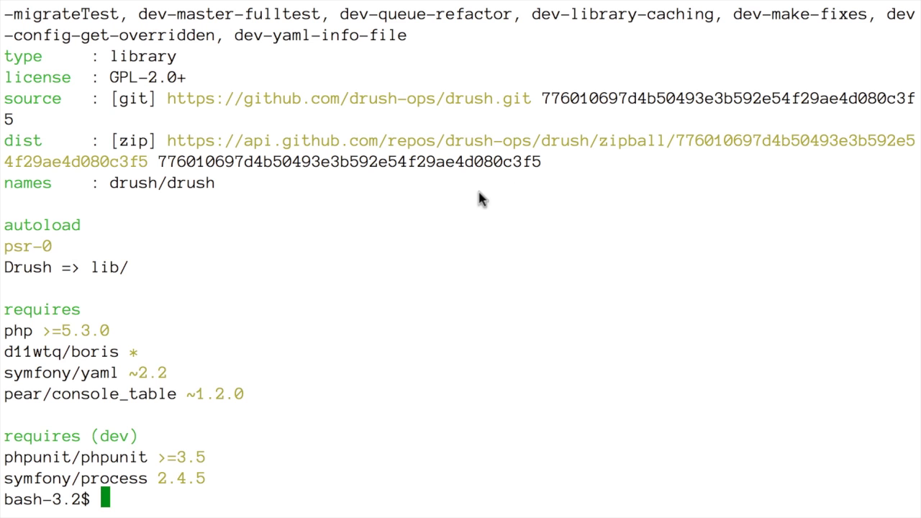
- Examine the available versions and requirements in the drush/drush package details, highlighting the PHP requirement
{"action": "scroll", "coordinate": [388, 189], "scroll_direction": "up", "scroll_amount": 4}
{"action": "scroll", "coordinate": [389, 188], "scroll_direction": "down", "scroll_amount": 1}
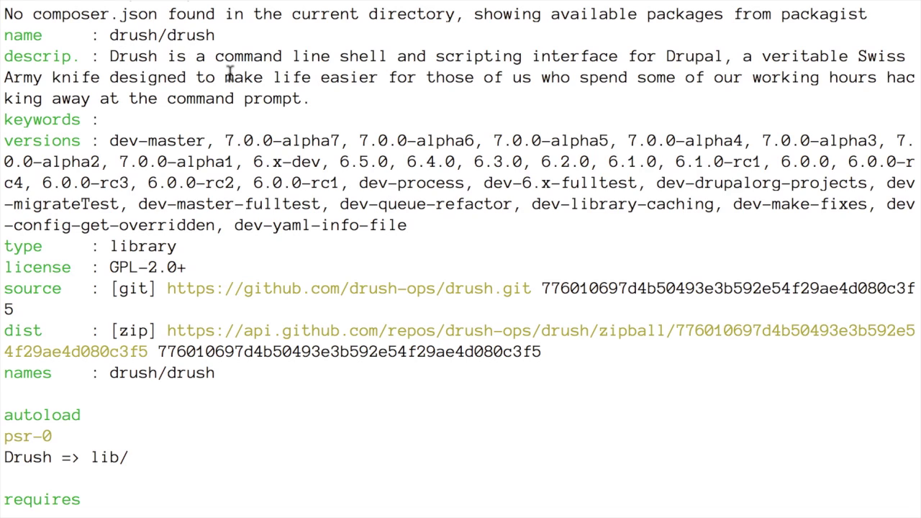
{"action": "scroll", "coordinate": [278, 96], "scroll_direction": "down", "scroll_amount": 1}
{"action": "scroll", "coordinate": [247, 266], "scroll_direction": "down", "scroll_amount": 1}
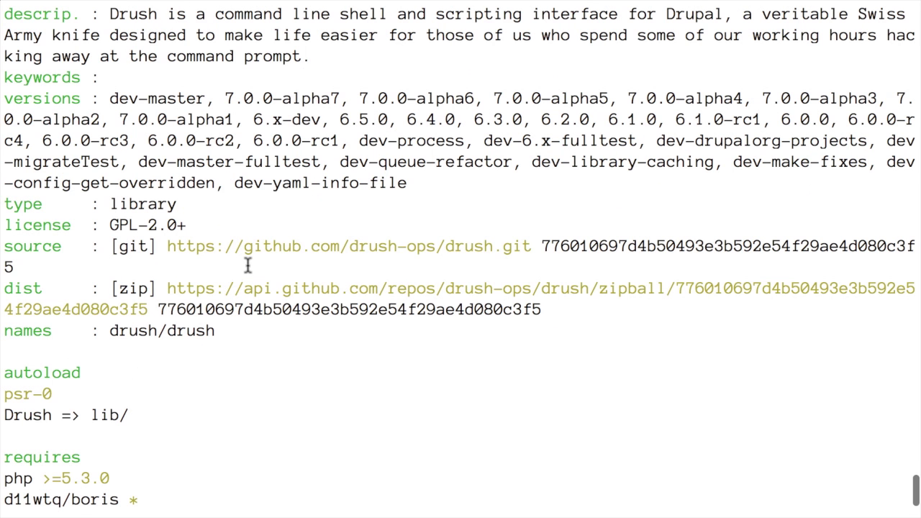
{"action": "scroll", "coordinate": [247, 266], "scroll_direction": "down", "scroll_amount": 2}
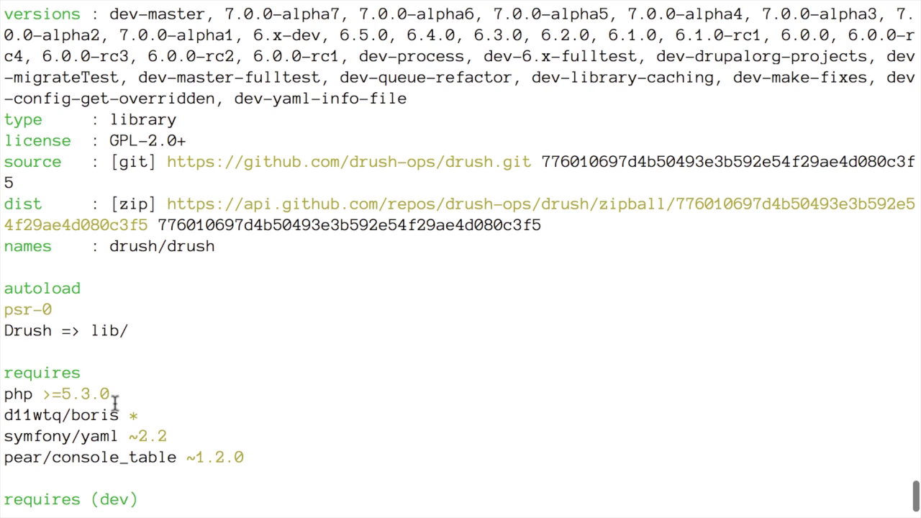
{"action": "left_click_drag", "start_coordinate": [116, 395], "coordinate": [2, 394]}
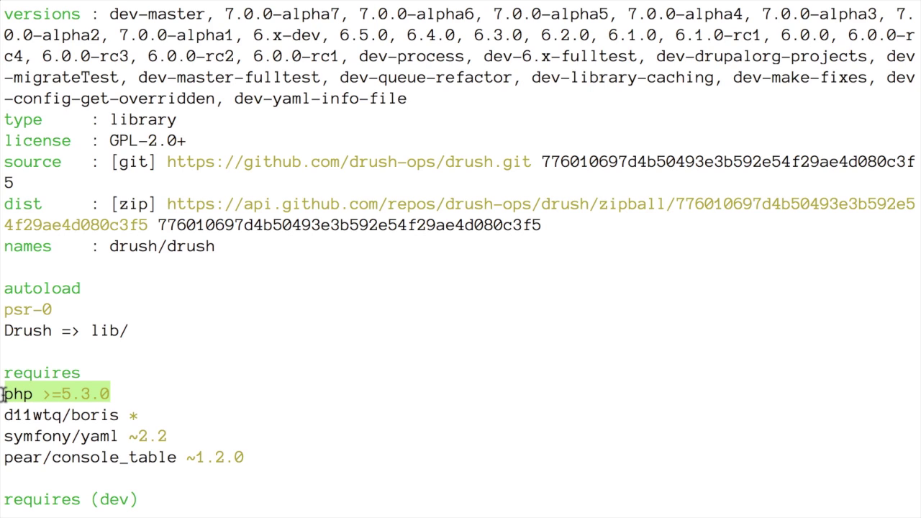
{"action": "left_click", "coordinate": [178, 424]}
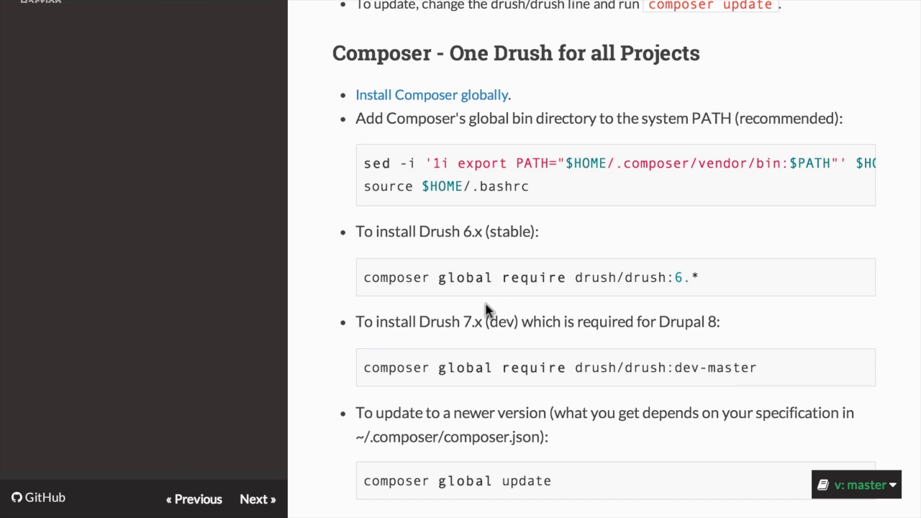
- In the browser's Drush docs, check the "Pick a version" table for the Drupal compatibility of Drush 7 and Drush 6
{"action": "scroll", "coordinate": [486, 310], "scroll_direction": "up", "scroll_amount": 10}
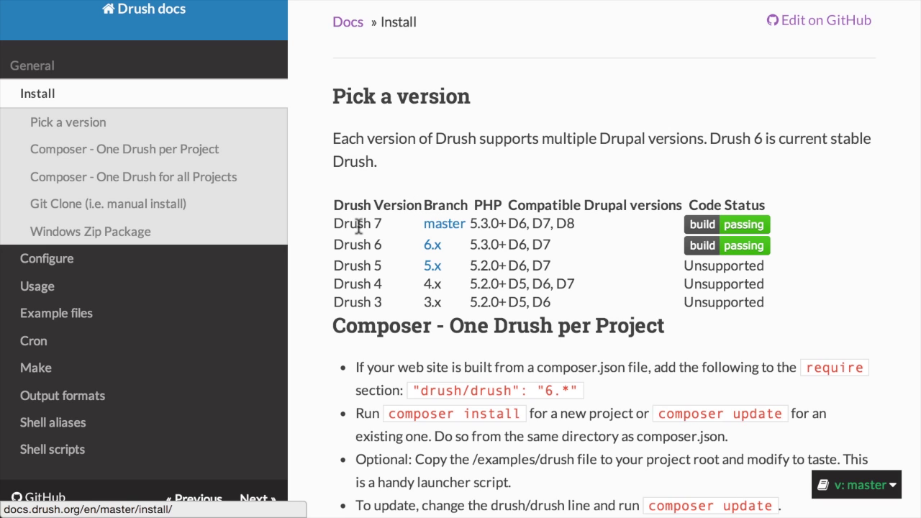
{"action": "double_click", "coordinate": [358, 225]}
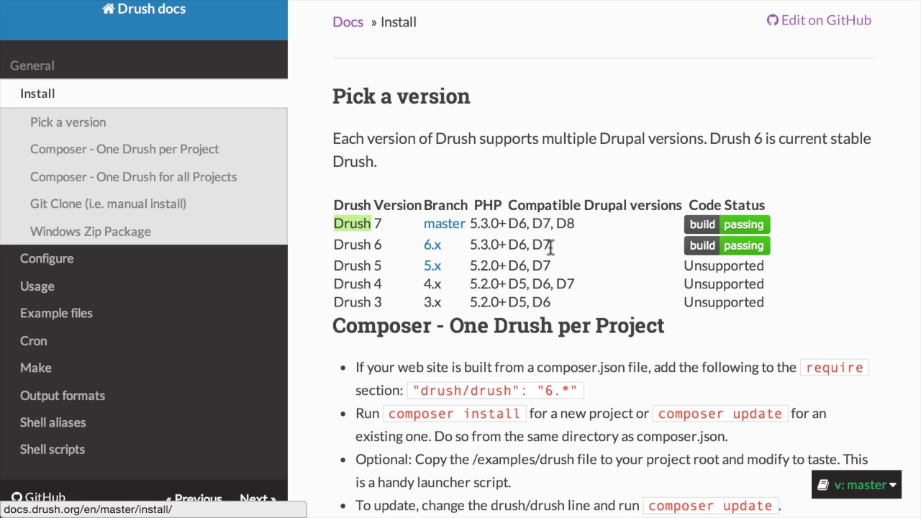
{"action": "left_click", "coordinate": [587, 231]}
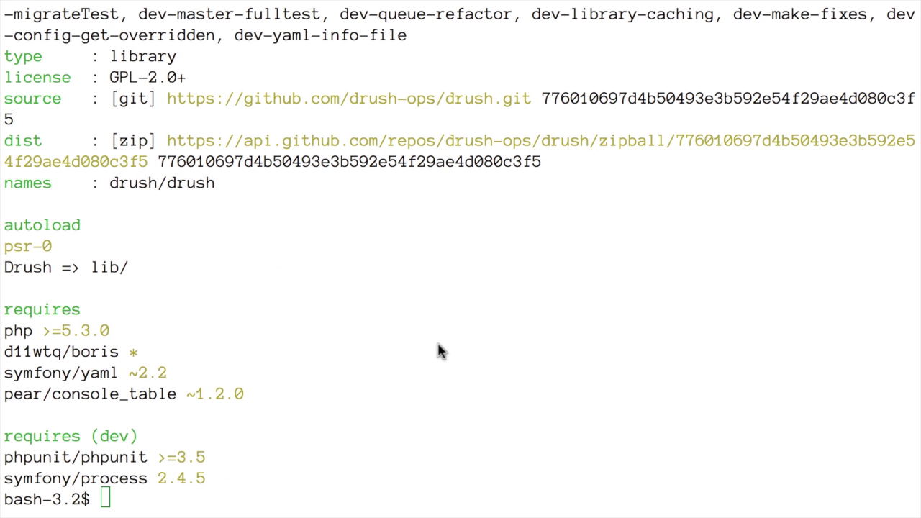
- Highlight dev-master in the drush/drush version list and run composer.phar global require drush/drush:dev-master
{"action": "scroll", "coordinate": [438, 349], "scroll_direction": "up", "scroll_amount": 5}
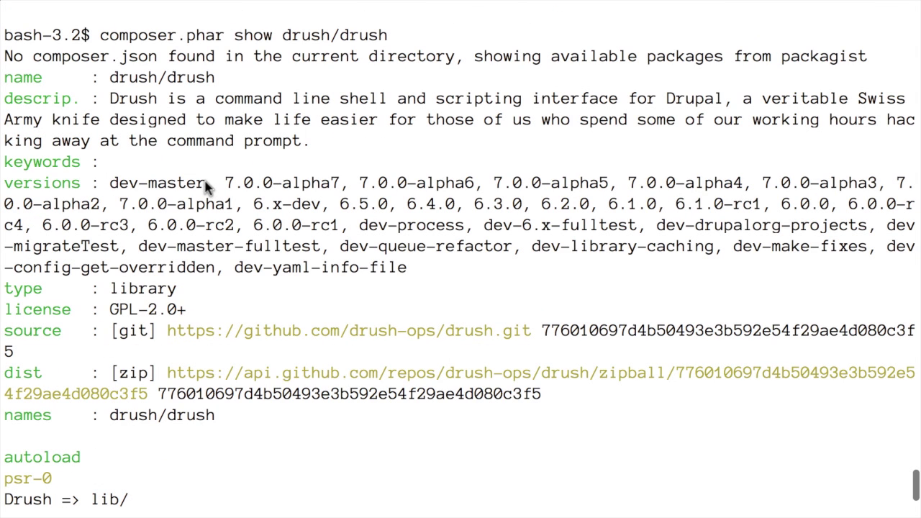
{"action": "left_click_drag", "start_coordinate": [112, 184], "coordinate": [205, 184]}
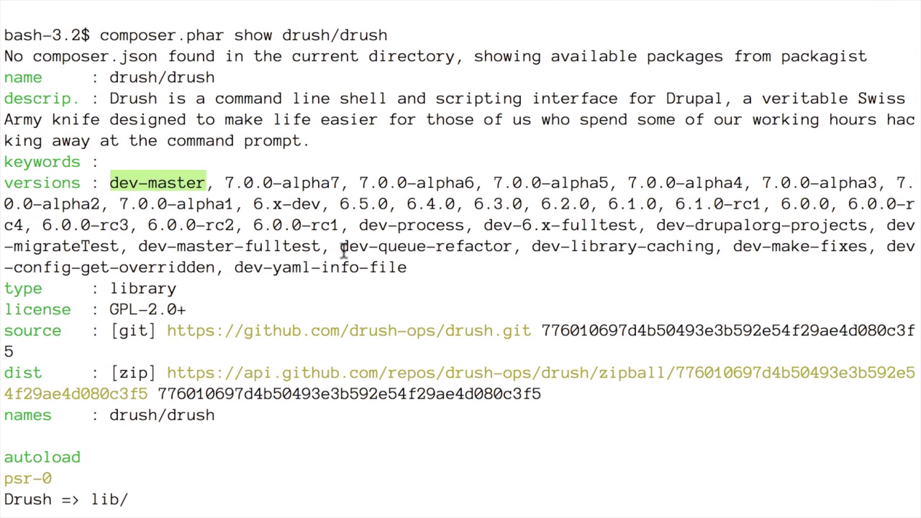
{"action": "scroll", "coordinate": [346, 243], "scroll_direction": "down", "scroll_amount": 5}
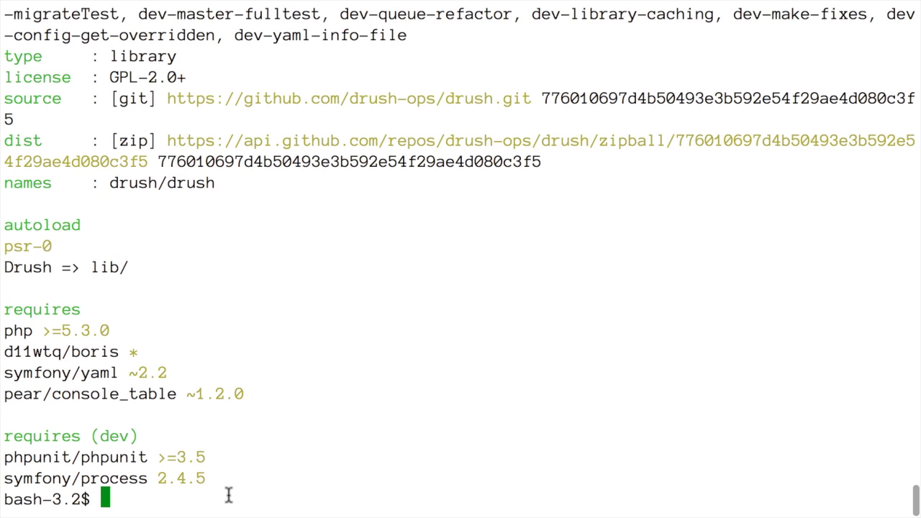
{"action": "type", "text": "composer.phar"}
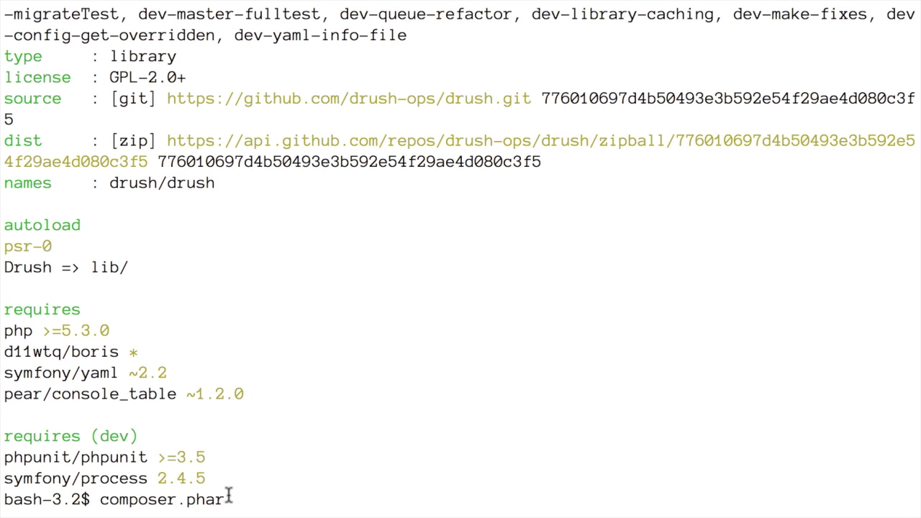
{"action": "type", "text": " global require"}
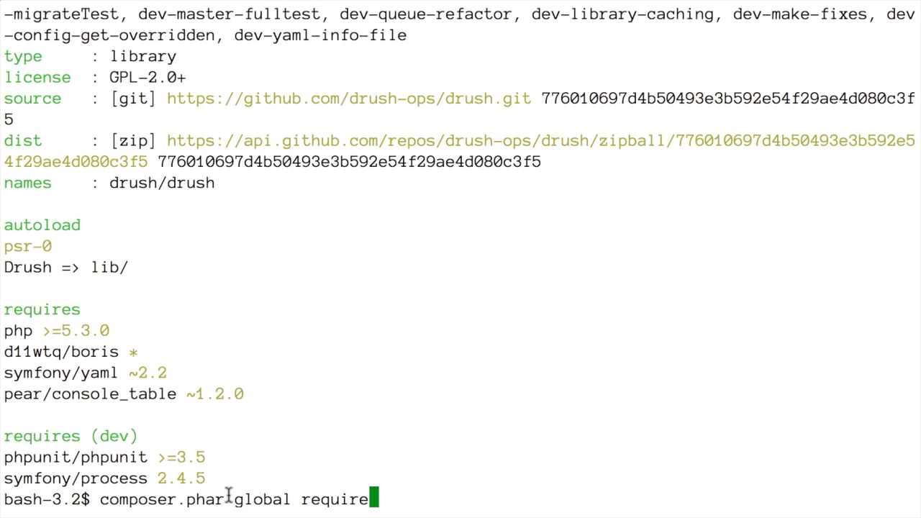
{"action": "type", "text": " drush/drush"}
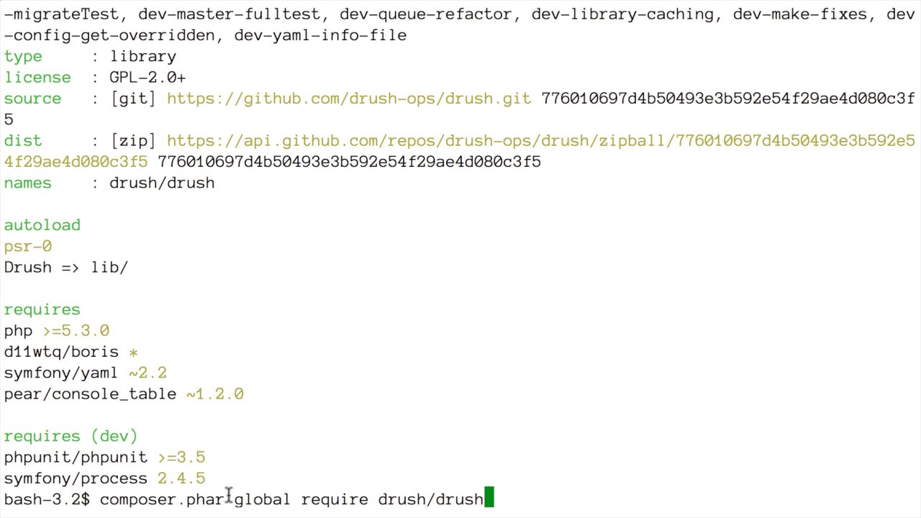
{"action": "type", "text": ":dev-master"}
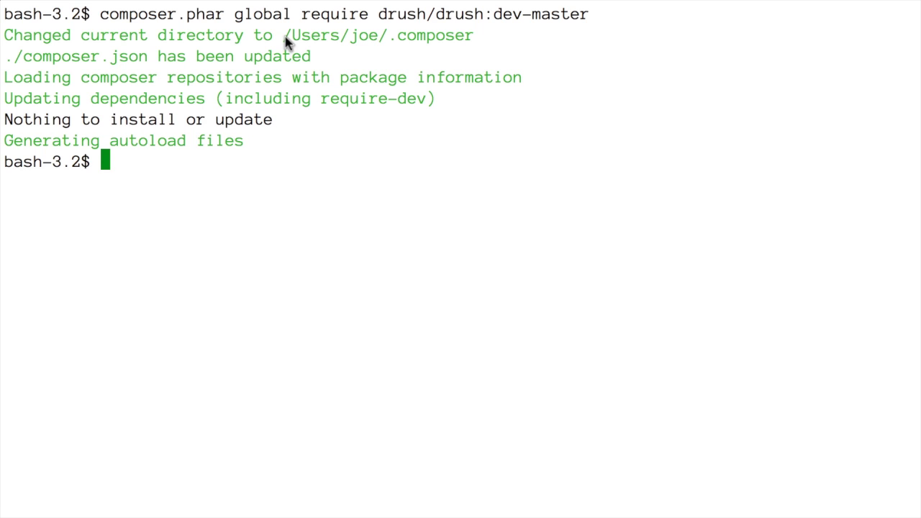
- Change to the vendor/bin directory inside the home folder's .composer directory, list its files, and clear the terminal
{"action": "left_click_drag", "start_coordinate": [284, 39], "coordinate": [482, 48]}
{"action": "key", "text": "super+c"}
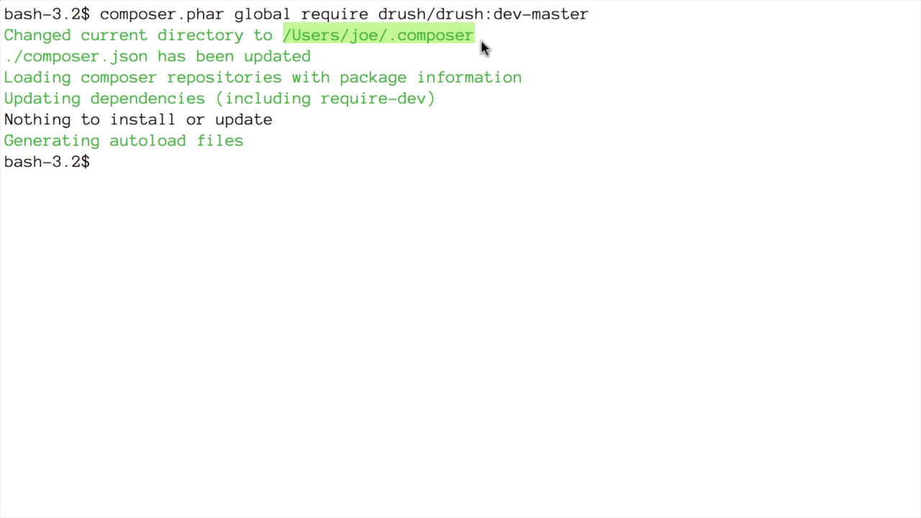
{"action": "left_click", "coordinate": [321, 170]}
{"action": "type", "text": "cd"}
{"action": "key", "text": "super+v"}
{"action": "type", "text": "/ve"}
{"action": "key", "text": "BackSpace"}
{"action": "type", "text": "bin/"}
{"action": "key", "text": "Return"}
{"action": "type", "text": "ll"}
{"action": "key", "text": "Return"}
{"action": "type", "text": "ls"}
{"action": "key", "text": "Return"}
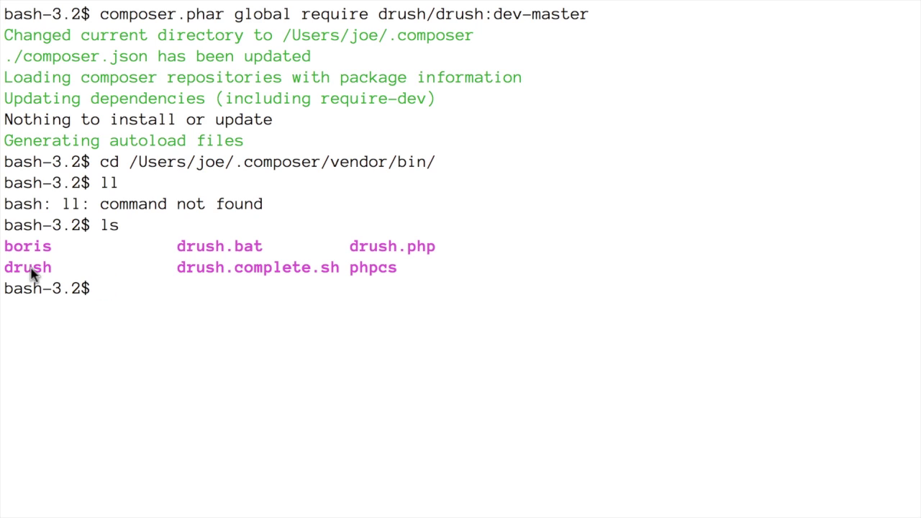
{"action": "type", "text": "clear"}
{"action": "key", "text": "Return"}
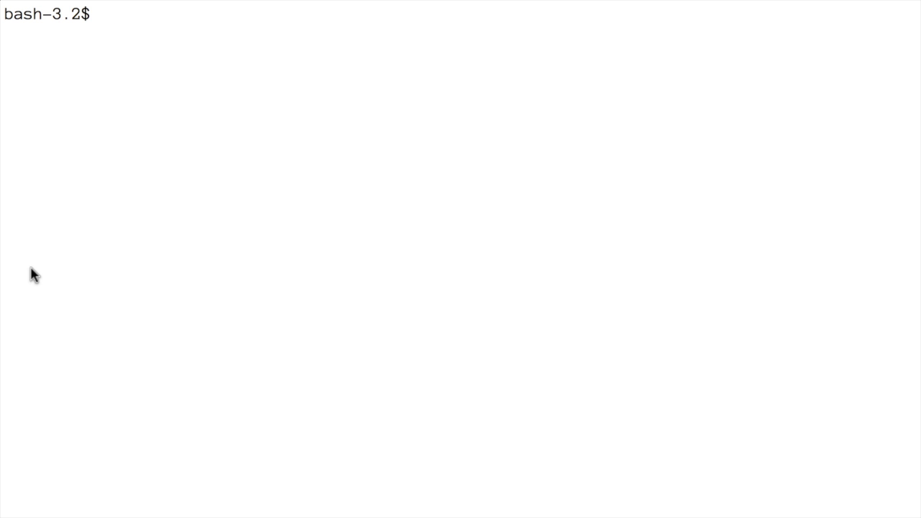
- Look up which drush executable is used, highlight the directory part of its path, and clear the terminal
{"action": "type", "text": "which drush"}
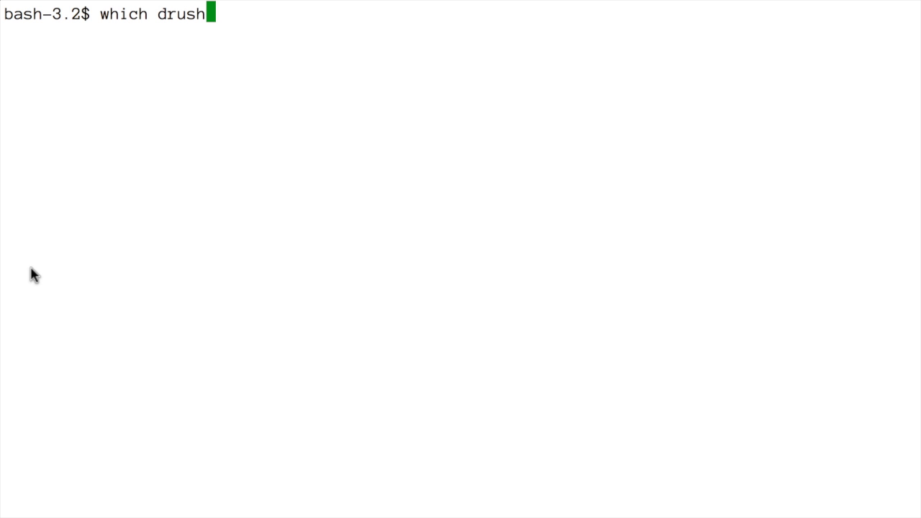
{"action": "key", "text": "Return"}
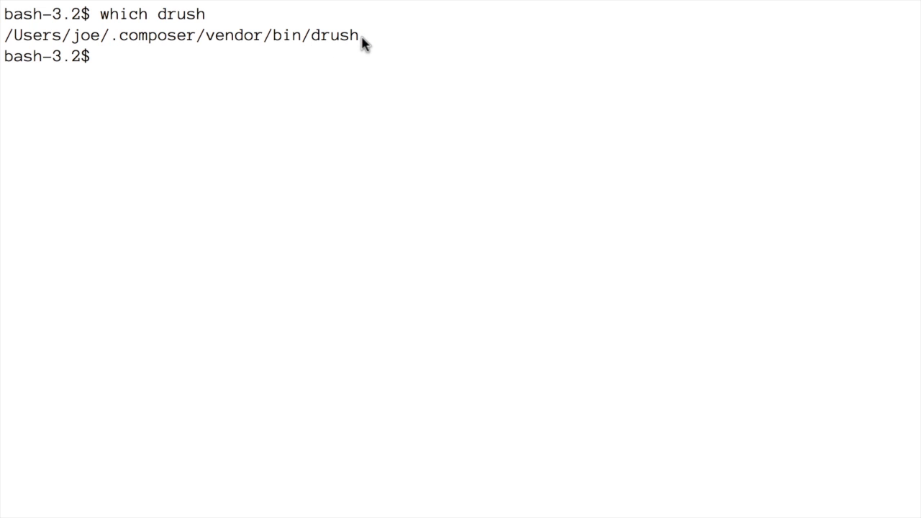
{"action": "left_click_drag", "start_coordinate": [310, 37], "coordinate": [2, 38]}
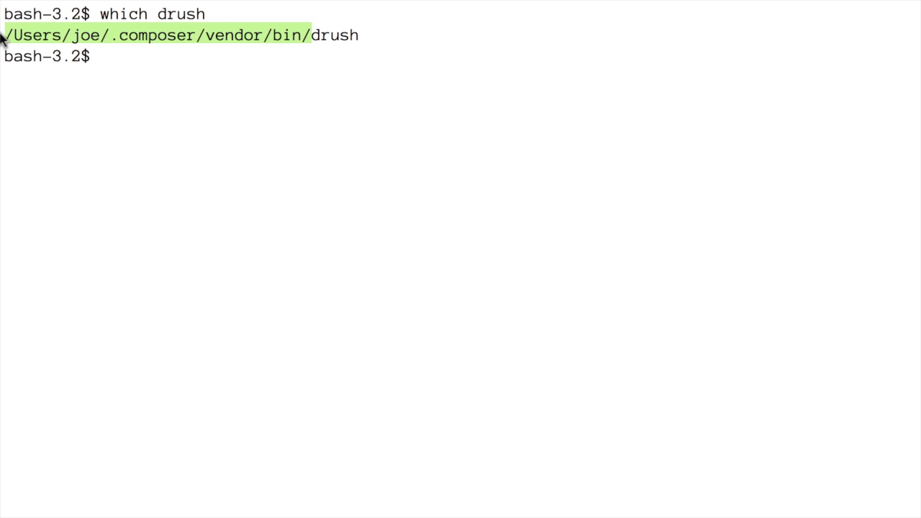
{"action": "type", "text": "clear"}
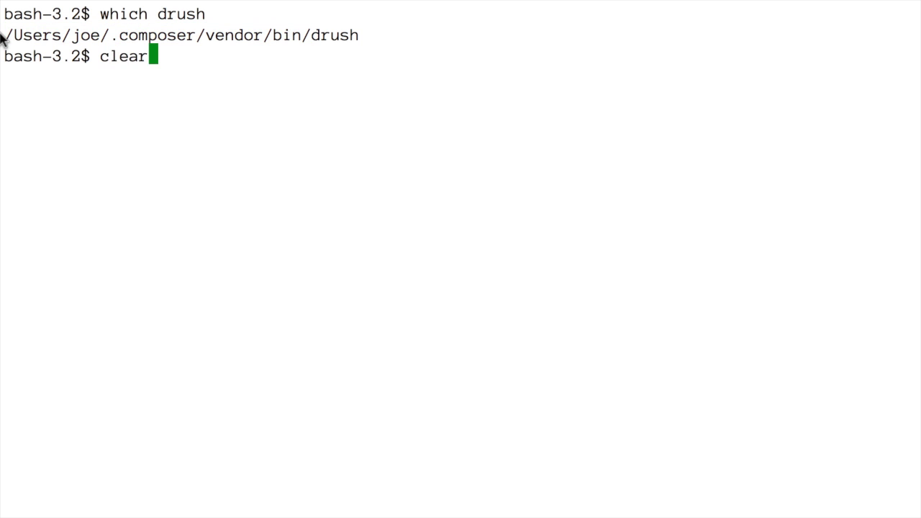
{"action": "key", "text": "Return"}
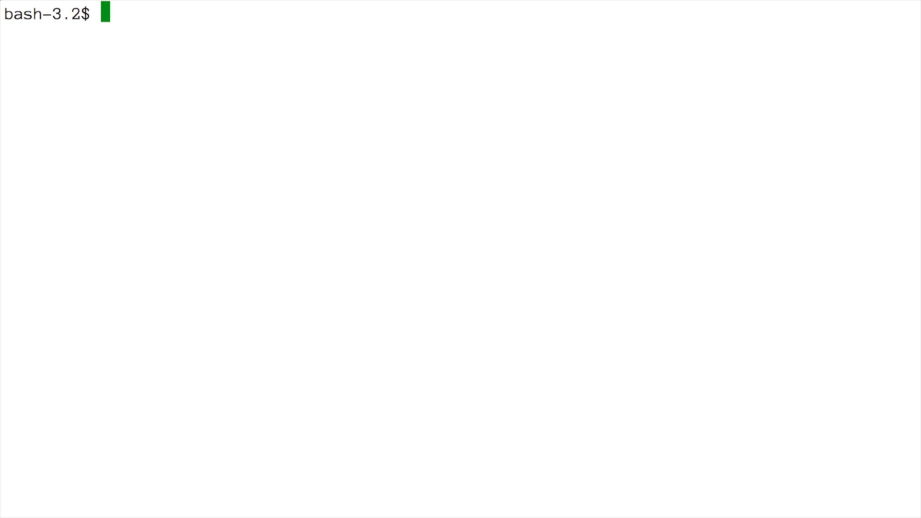
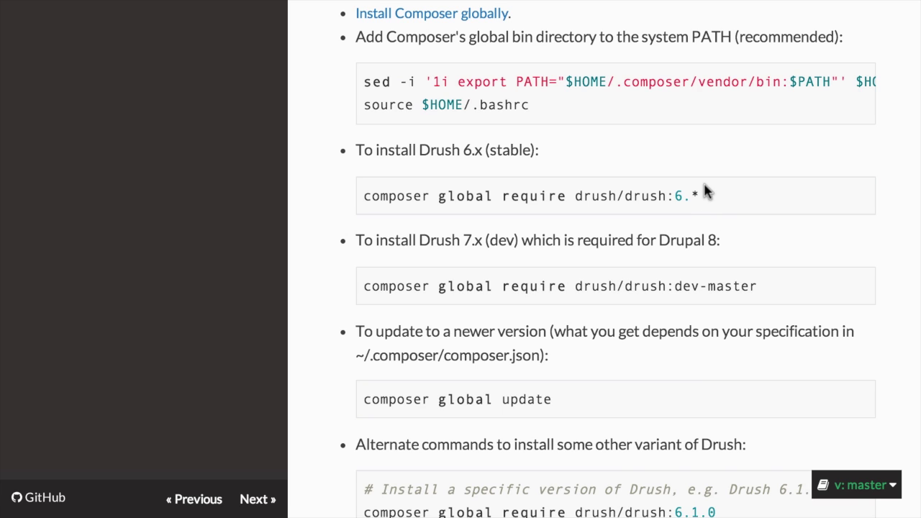
- Copy the Drush 6.x stable install command, composer global require drush/drush:6.*, from the Drush docs and try running it in the terminal
{"action": "left_click_drag", "start_coordinate": [699, 199], "coordinate": [363, 192]}
{"action": "key", "text": "super+c"}
{"action": "left_click", "coordinate": [619, 198]}
{"action": "key", "text": "super+Tab"}
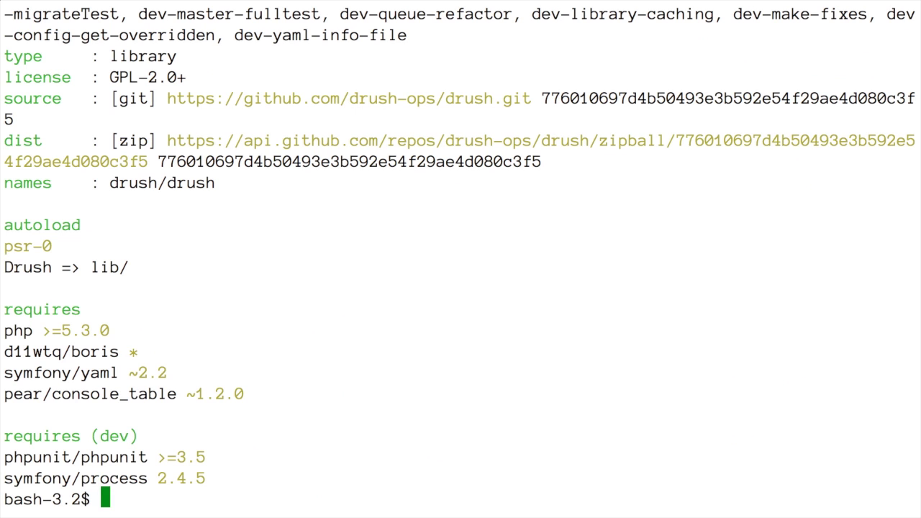
{"action": "key", "text": "super+v"}
{"action": "key", "text": "Return"}
- Correct the recalled command to composer.phar global require drush/drush:6.* and run it
{"action": "key", "text": "Up"}
{"action": "key", "text": "Left"}
{"action": "key", "text": "Left"}
{"action": "key", "text": "Left"}
{"action": "key", "text": "Left"}
{"action": "key", "text": "Left"}
{"action": "key", "text": "Left"}
{"action": "key", "text": "Left"}
{"action": "key", "text": "Left"}
{"action": "key", "text": "Left"}
{"action": "key", "text": "Left"}
{"action": "key", "text": "Left"}
{"action": "key", "text": "Left"}
{"action": "key", "text": "Left"}
{"action": "key", "text": "Left"}
{"action": "key", "text": "Left"}
{"action": "key", "text": "Left"}
{"action": "key", "text": "Left"}
{"action": "key", "text": "Left"}
{"action": "key", "text": "Left"}
{"action": "key", "text": "Left"}
{"action": "key", "text": "Left"}
{"action": "type", "text": ".ph"}
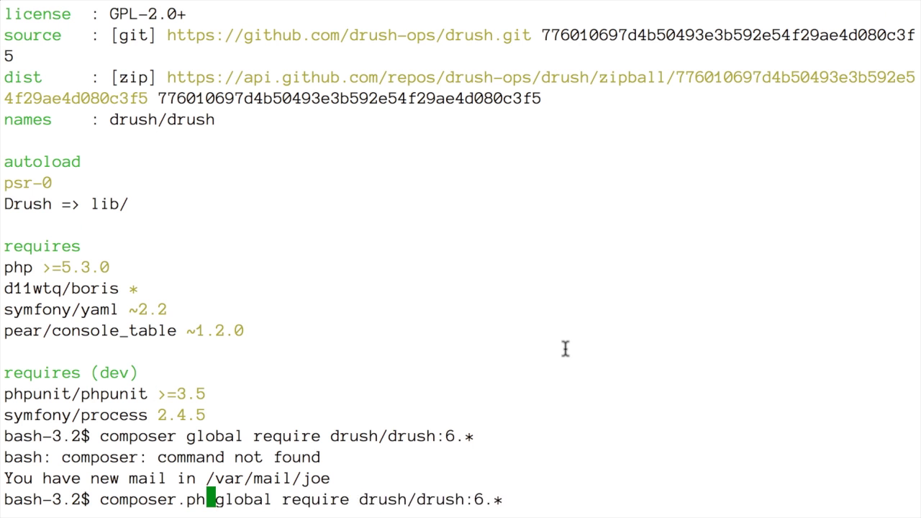
{"action": "type", "text": "ar"}
{"action": "key", "text": "Return"}
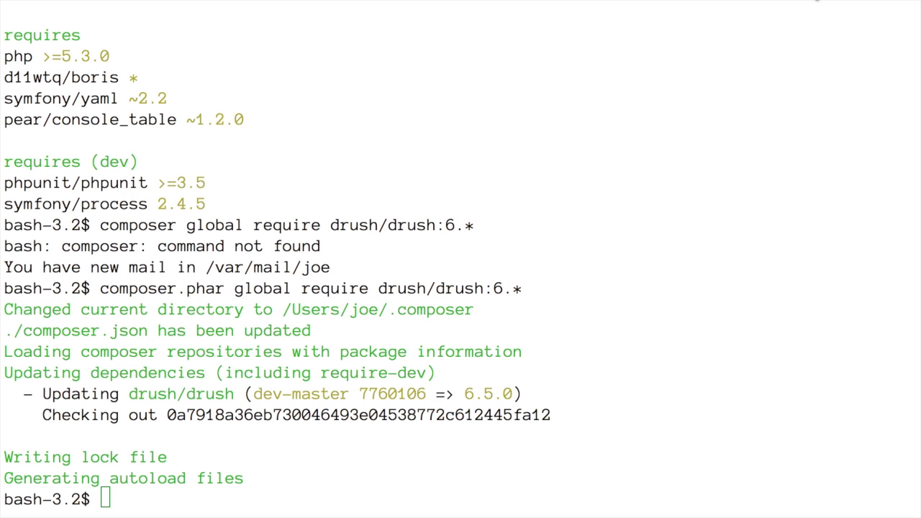
- View the package requirements in ~/.composer/composer.json with vi and quit without editing
{"action": "left_click", "coordinate": [613, 259]}
{"action": "left_click", "coordinate": [603, 241]}
{"action": "type", "text": "vi ~/.composer/composer.json"}
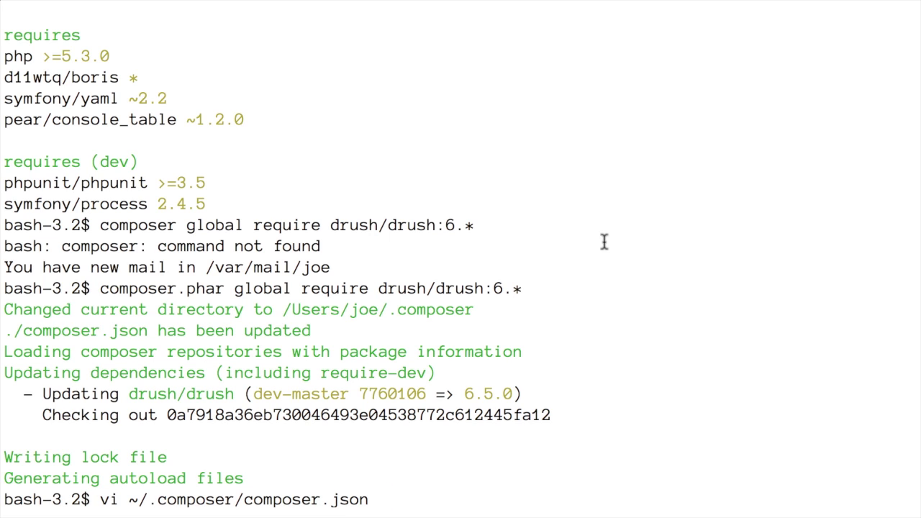
{"action": "key", "text": "Return"}
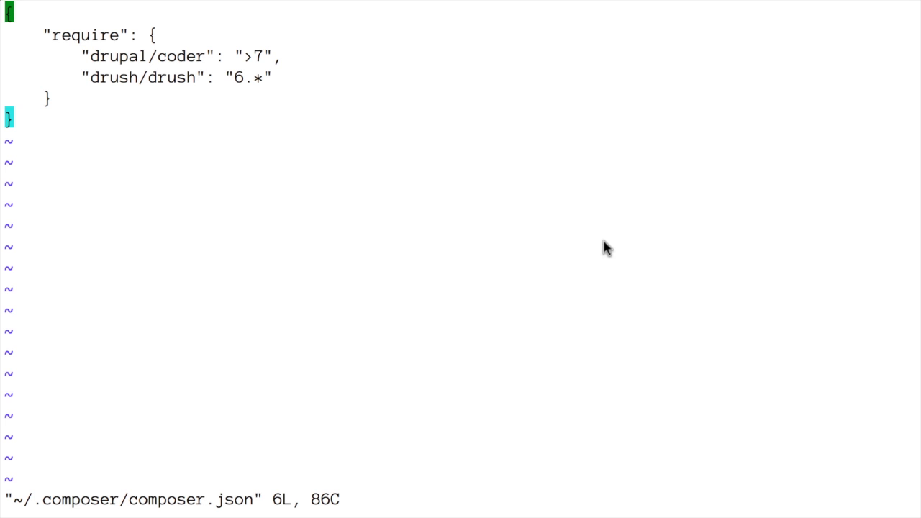
{"action": "type", "text": ":q"}
{"action": "key", "text": "Return"}
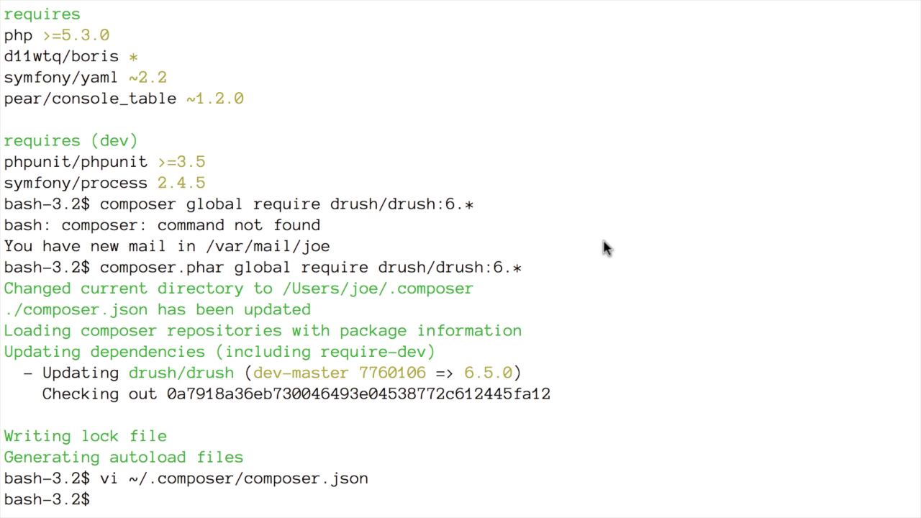
- Update the globally installed packages with composer.phar global update
{"action": "type", "text": "compos"}
{"action": "key", "text": "Tab"}
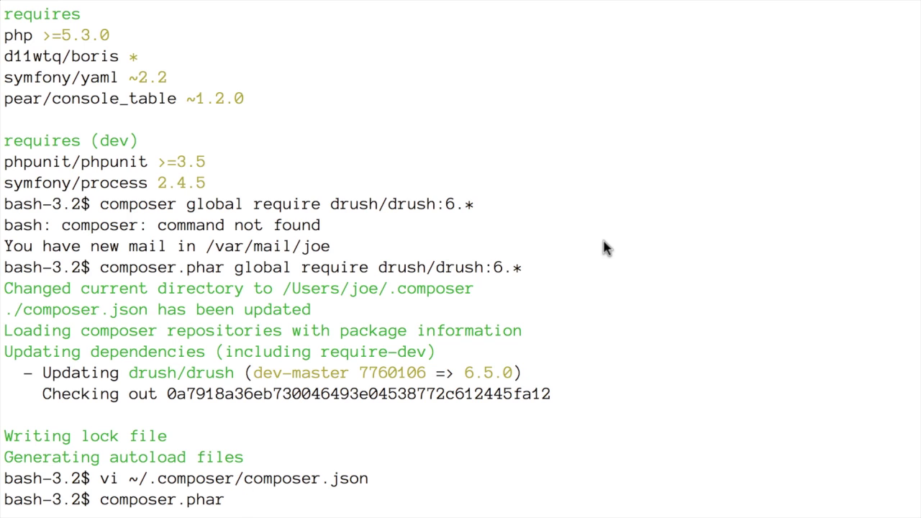
{"action": "type", "text": "global update"}
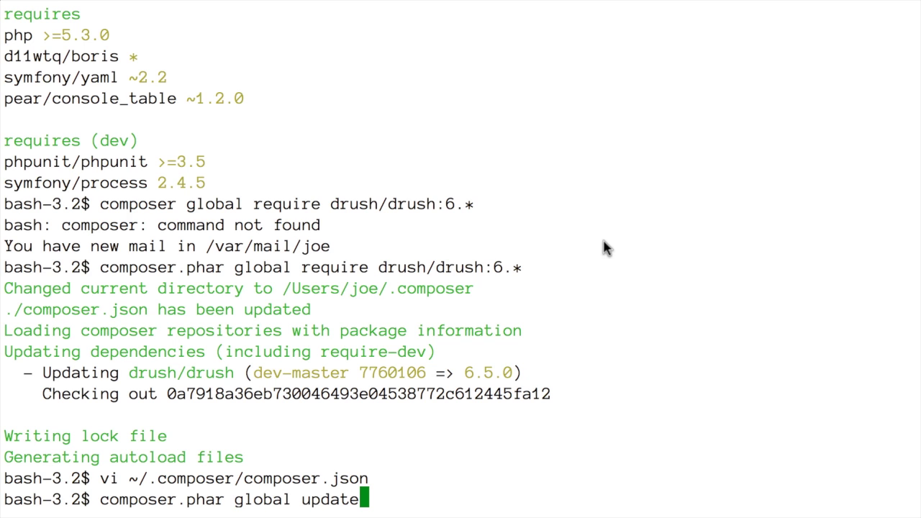
{"action": "key", "text": "Return"}
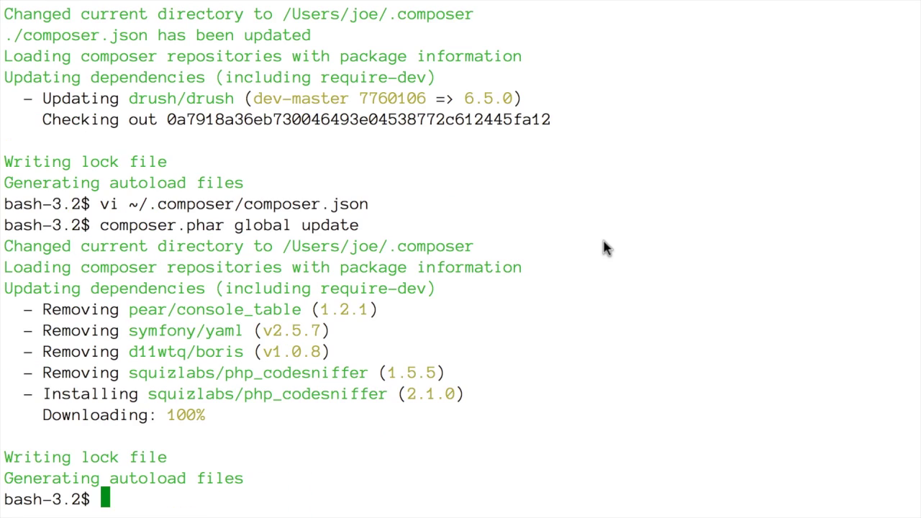
- Check the installed Drush version with drush --version and clear the terminal
{"action": "type", "text": "drush --version"}
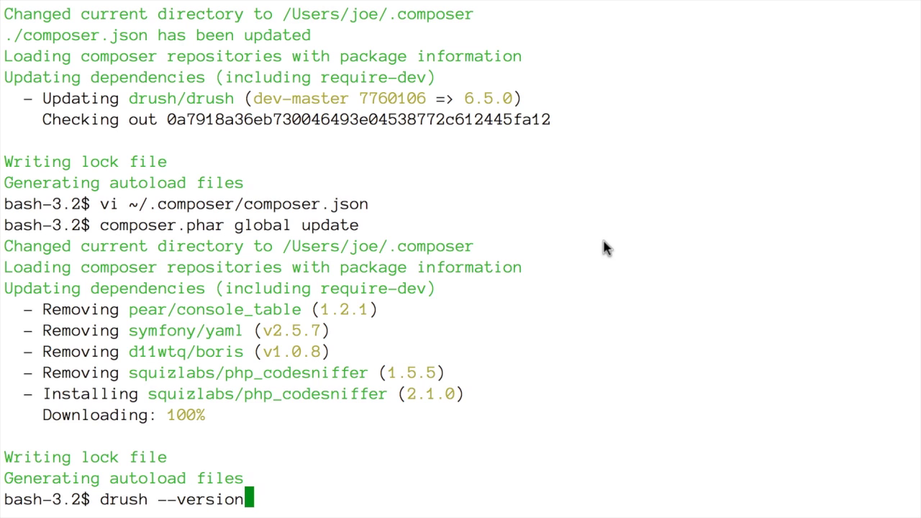
{"action": "key", "text": "Return"}
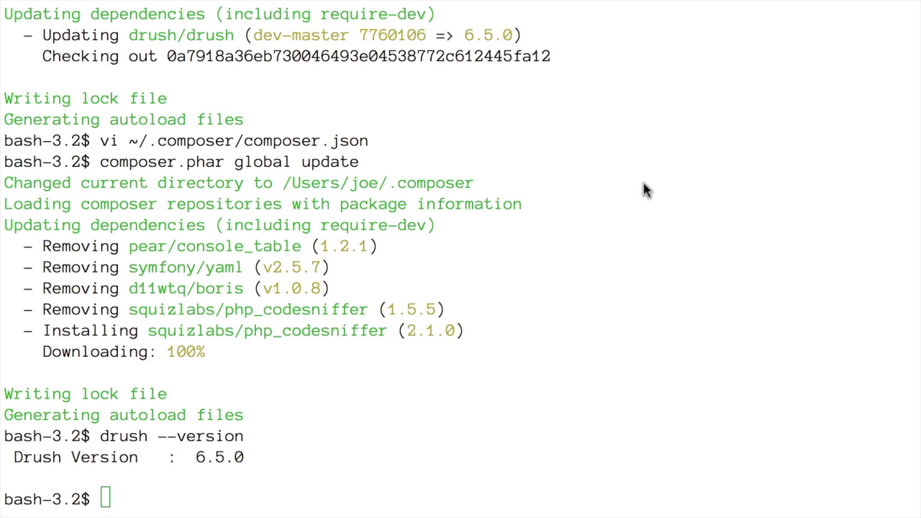
{"action": "type", "text": "clea"}
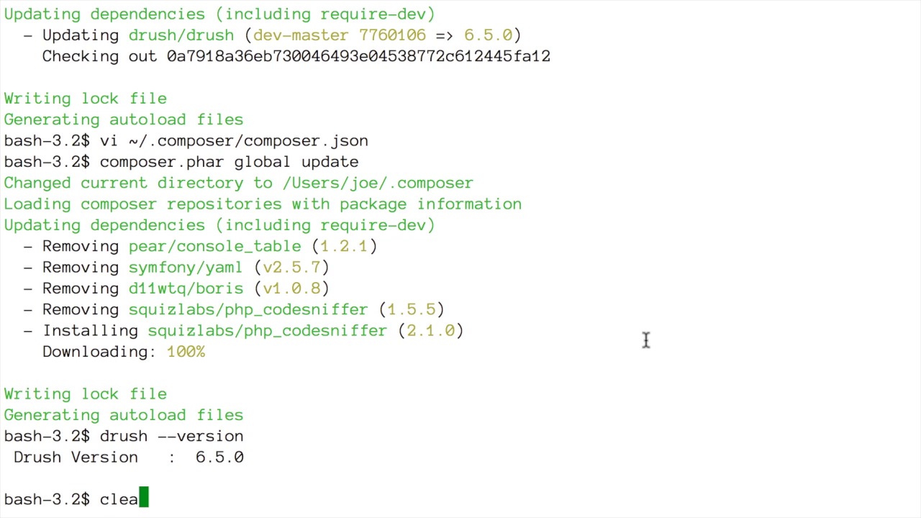
{"action": "type", "text": "r"}
{"action": "key", "text": "Return"}
{"action": "type", "text": "composer global require drush/drush:dev-master"}
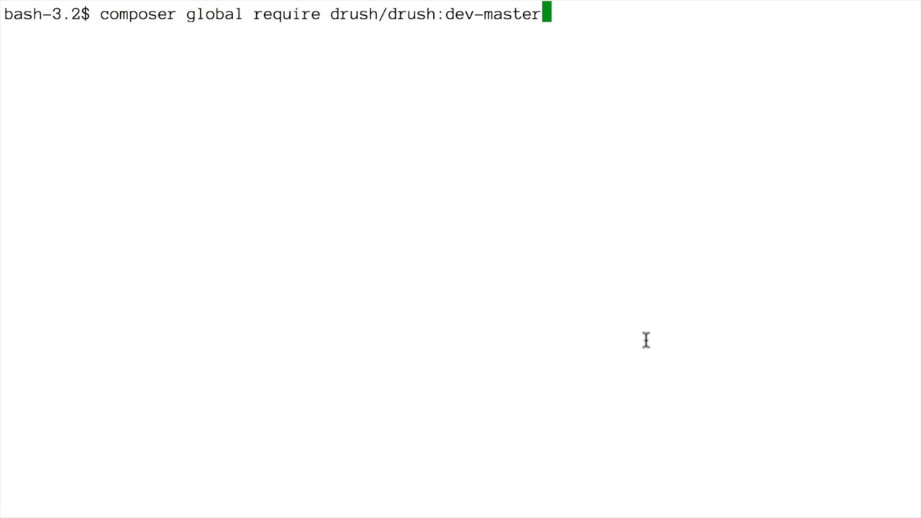
{"action": "key", "text": "BackSpace"}
{"action": "key", "text": "BackSpace"}
{"action": "key", "text": "BackSpace"}
{"action": "key", "text": "BackSpace"}
{"action": "key", "text": "BackSpace"}
{"action": "key", "text": "BackSpace"}
{"action": "key", "text": "BackSpace"}
{"action": "key", "text": "BackSpace"}
{"action": "key", "text": "BackSpace"}
{"action": "key", "text": "BackSpace"}
{"action": "key", "text": "BackSpace"}
{"action": "key", "text": "BackSpace"}
{"action": "key", "text": "BackSpace"}
{"action": "key", "text": "BackSpace"}
{"action": "key", "text": "BackSpace"}
{"action": "key", "text": "BackSpace"}
{"action": "key", "text": "BackSpace"}
{"action": "key", "text": "BackSpace"}
{"action": "key", "text": "BackSpace"}
{"action": "key", "text": "BackSpace"}
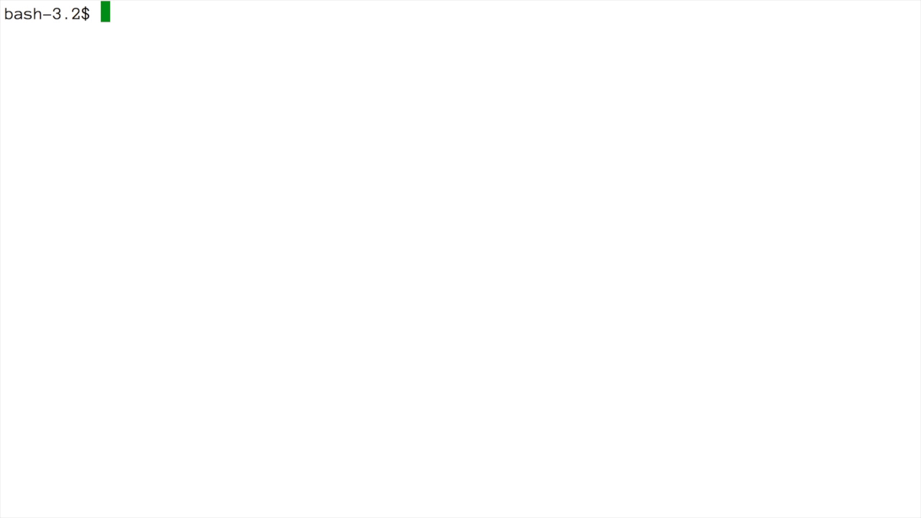
- Look up the active PHP executable with which php and open ~/.bashrc in vi
{"action": "type", "text": "which php"}
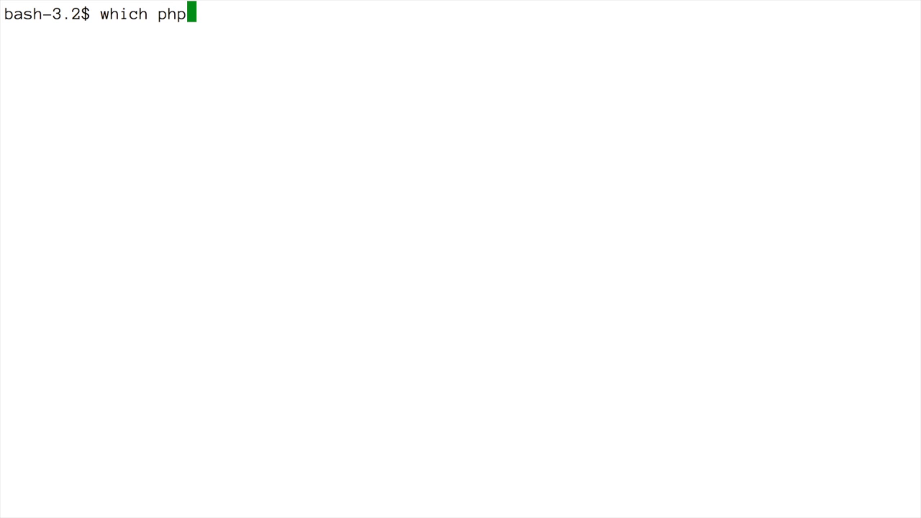
{"action": "key", "text": "Return"}
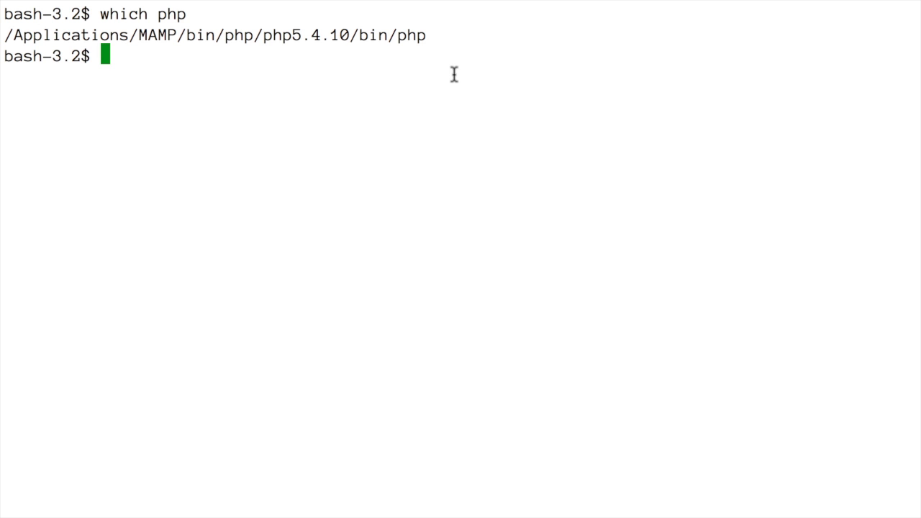
{"action": "type", "text": "vi ~/p"}
{"action": "key", "text": "BackSpace"}
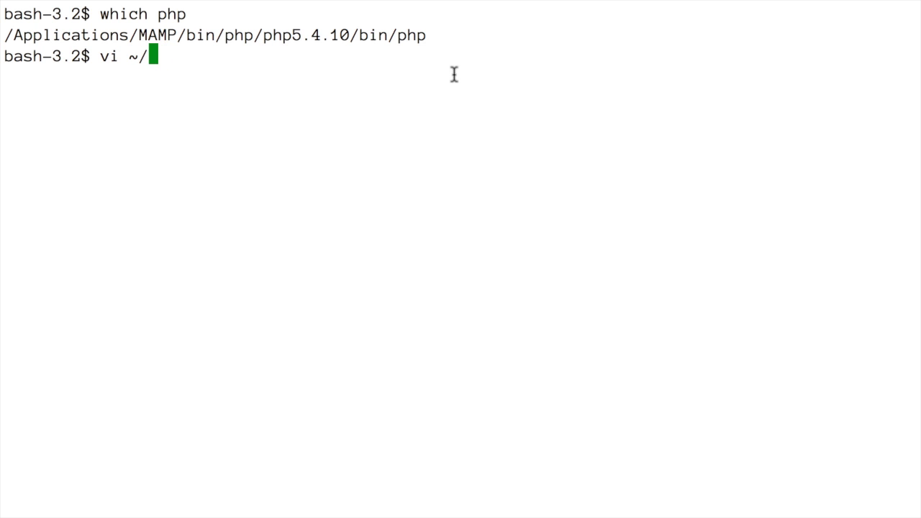
{"action": "type", "text": ".bashrc"}
{"action": "key", "text": "Return"}
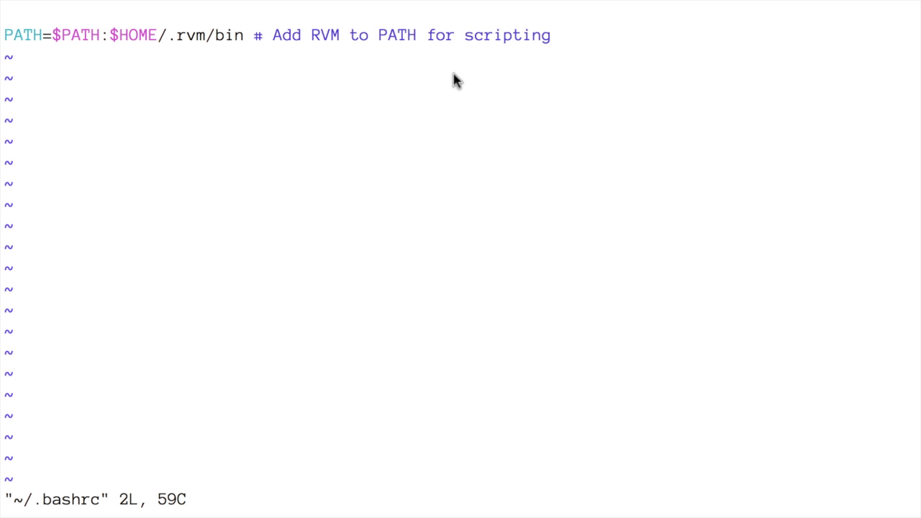
- Insert export DRUSH_PHP="/Applications/MAMP/bin/php/php5.4.10/bin/php" as the first line of ~/.bashrc and save the file
{"action": "key", "text": "i"}
{"action": "type", "text": "export DRUSH_PHP=\"/Applications/MAMP/bin/php/php5.4.10/bin/php\""}
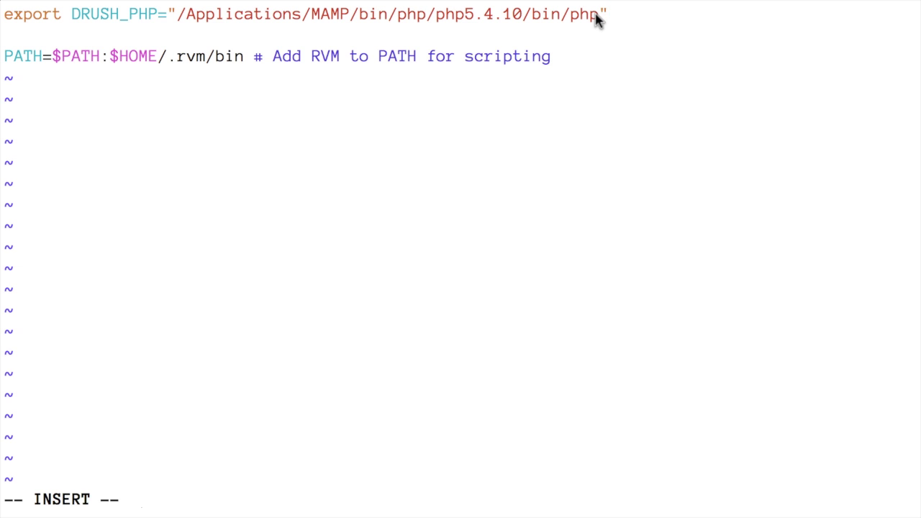
{"action": "key", "text": "Escape"}
{"action": "type", "text": ":w!"}
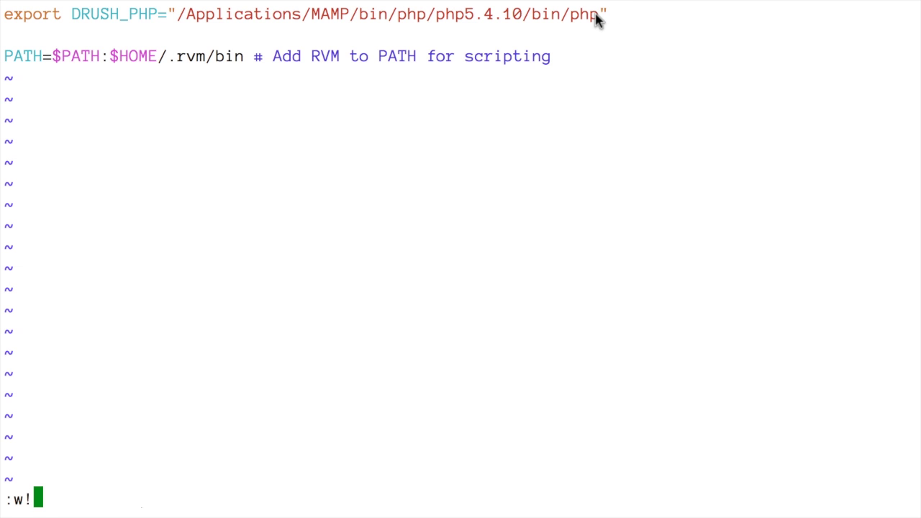
{"action": "key", "text": "Return"}
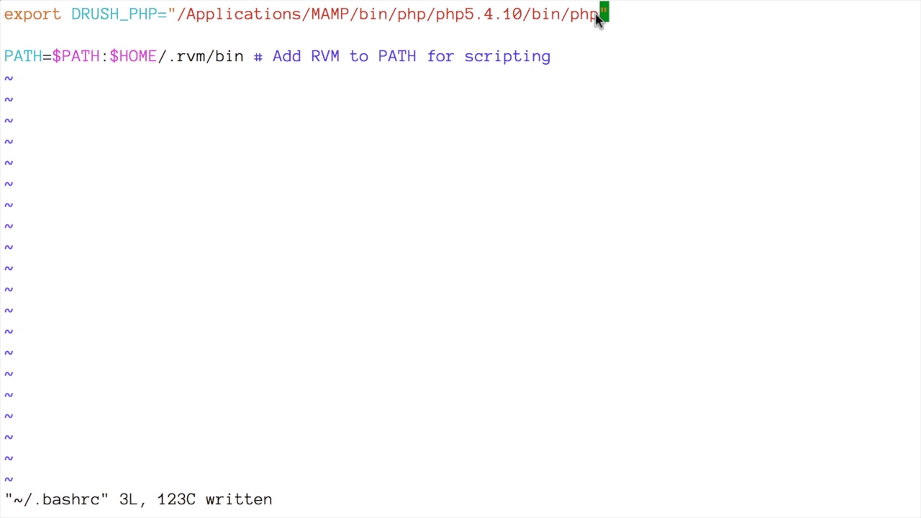
- Quit vi and clear the terminal
{"action": "type", "text": ":q"}
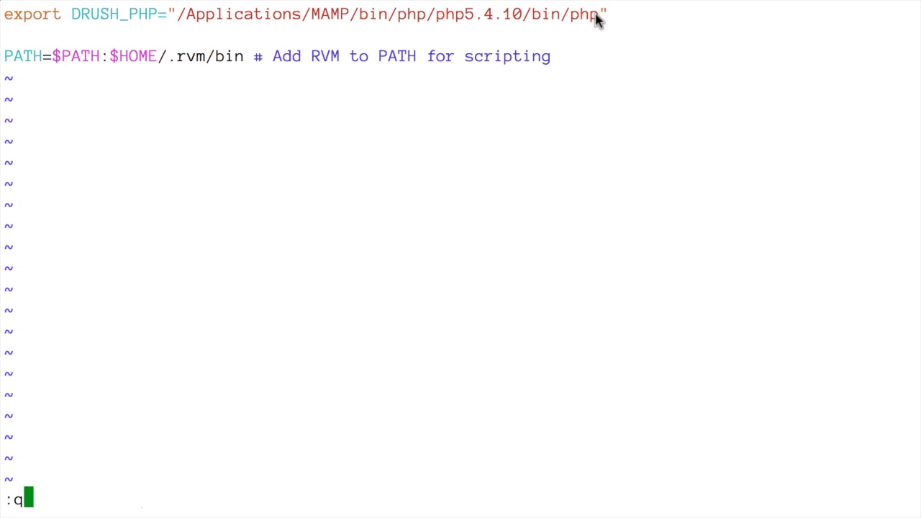
{"action": "key", "text": "Return"}
{"action": "type", "text": "clear"}
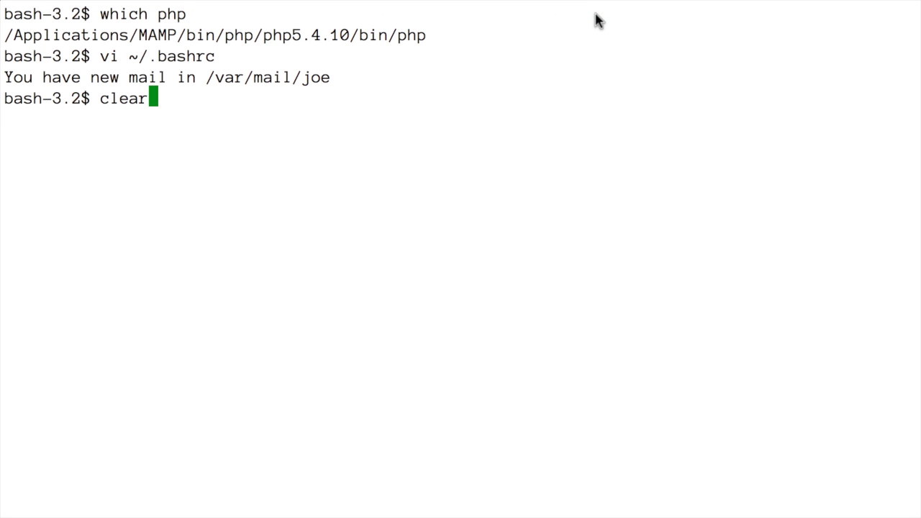
{"action": "key", "text": "Return"}
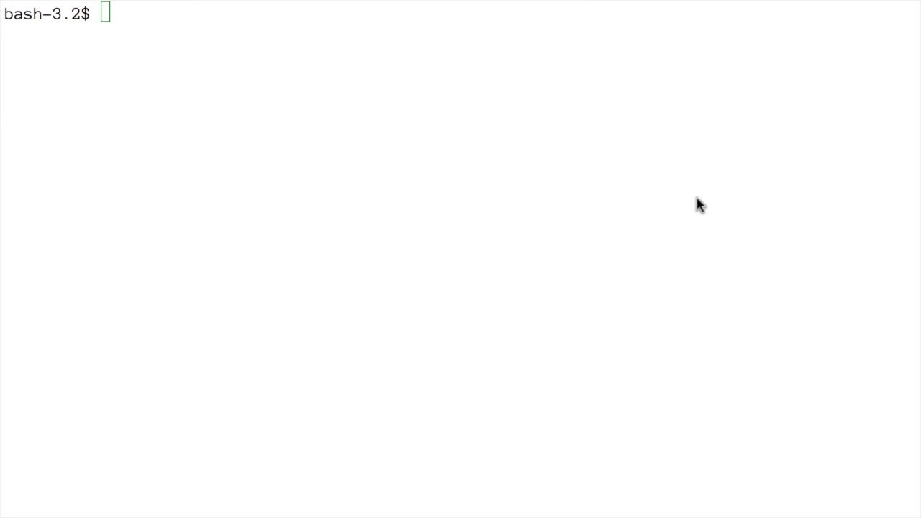
- Switch to the Drush docs in the browser and review the Install page's alternate-variant and all-users commands, tips and list of installation methods
{"action": "key", "text": "super+Tab"}
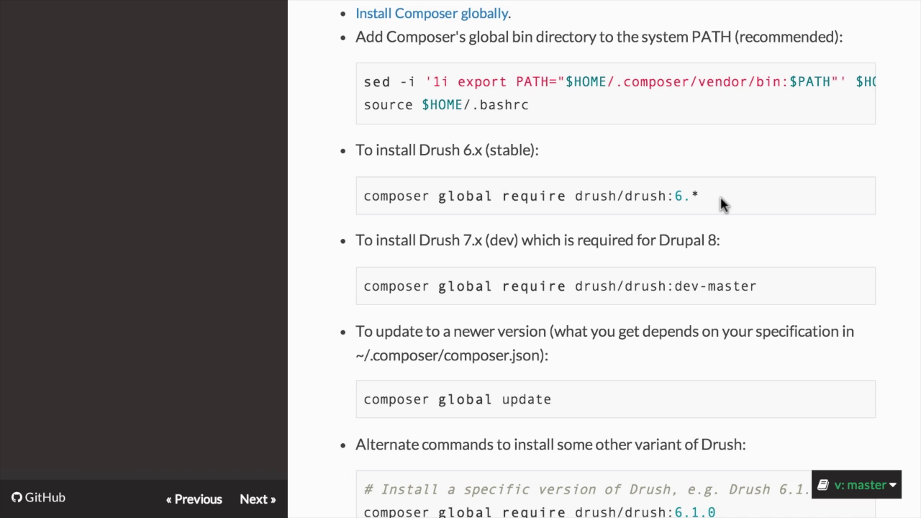
{"action": "scroll", "coordinate": [771, 200], "scroll_direction": "down", "scroll_amount": 5}
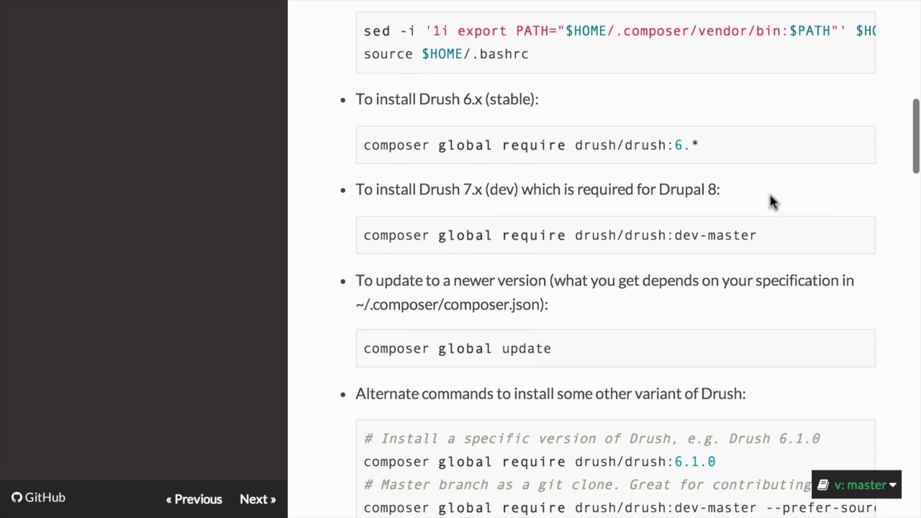
{"action": "scroll", "coordinate": [771, 201], "scroll_direction": "down", "scroll_amount": 2}
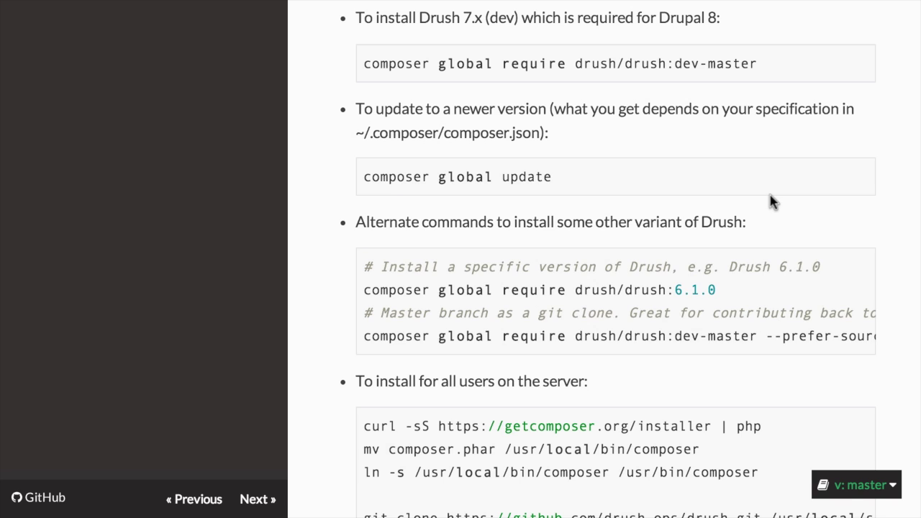
{"action": "scroll", "coordinate": [771, 200], "scroll_direction": "down", "scroll_amount": 4}
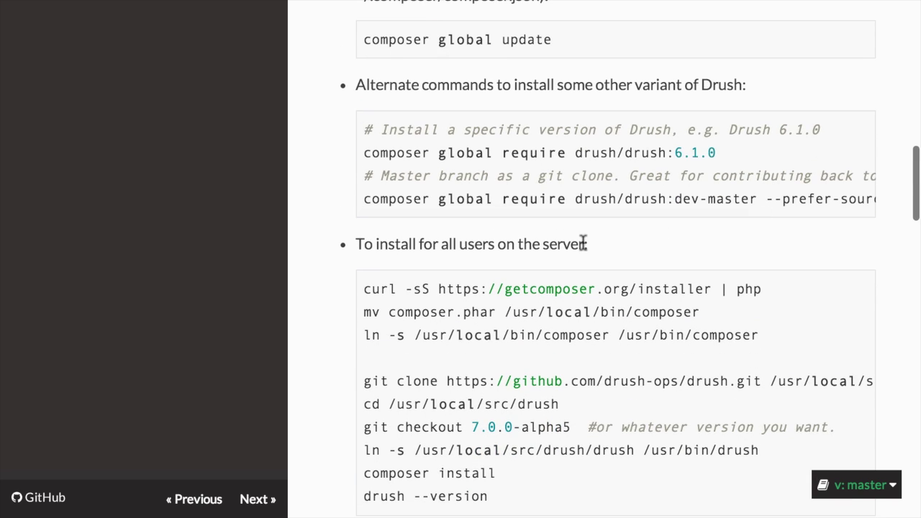
{"action": "scroll", "coordinate": [584, 246], "scroll_direction": "down", "scroll_amount": 2}
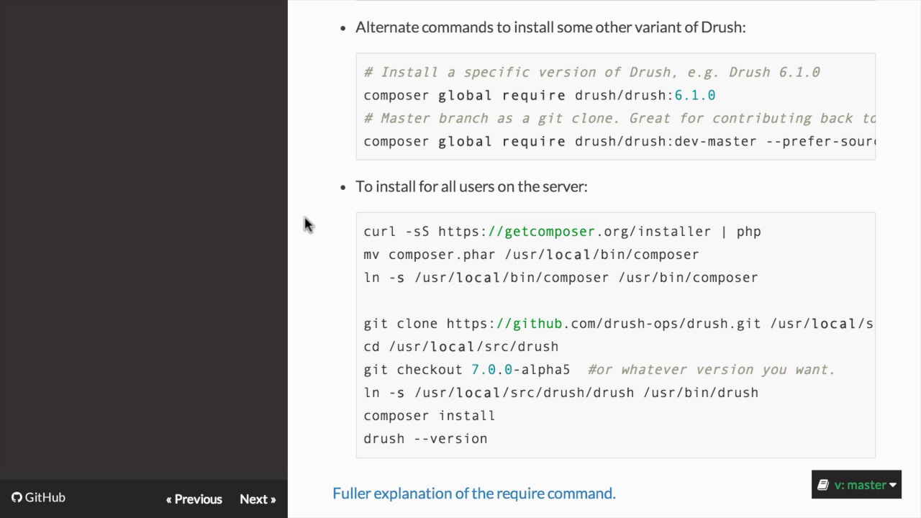
{"action": "scroll", "coordinate": [317, 233], "scroll_direction": "down", "scroll_amount": 5}
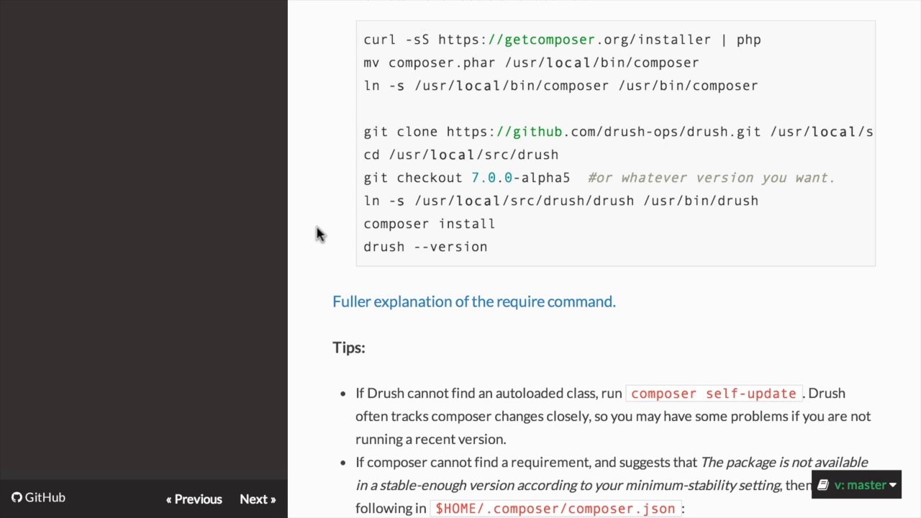
{"action": "scroll", "coordinate": [319, 234], "scroll_direction": "up", "scroll_amount": 15}
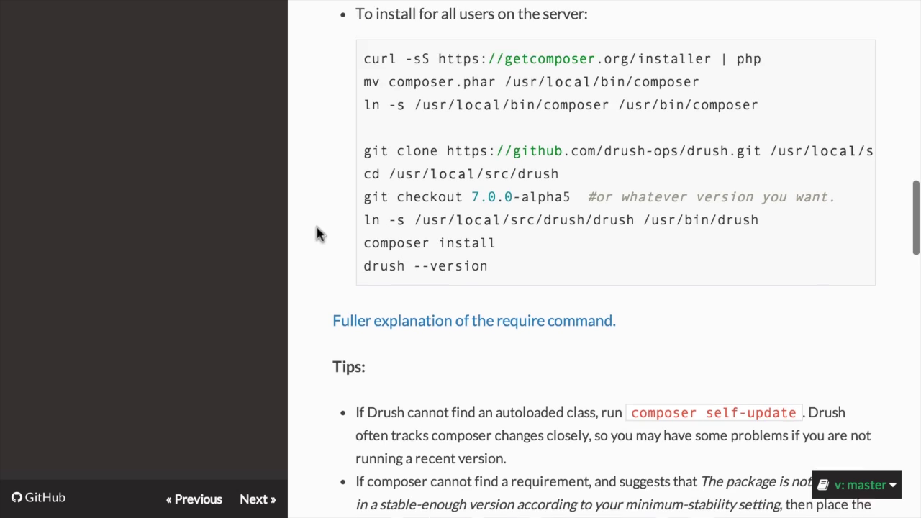
{"action": "scroll", "coordinate": [319, 234], "scroll_direction": "up", "scroll_amount": 5}
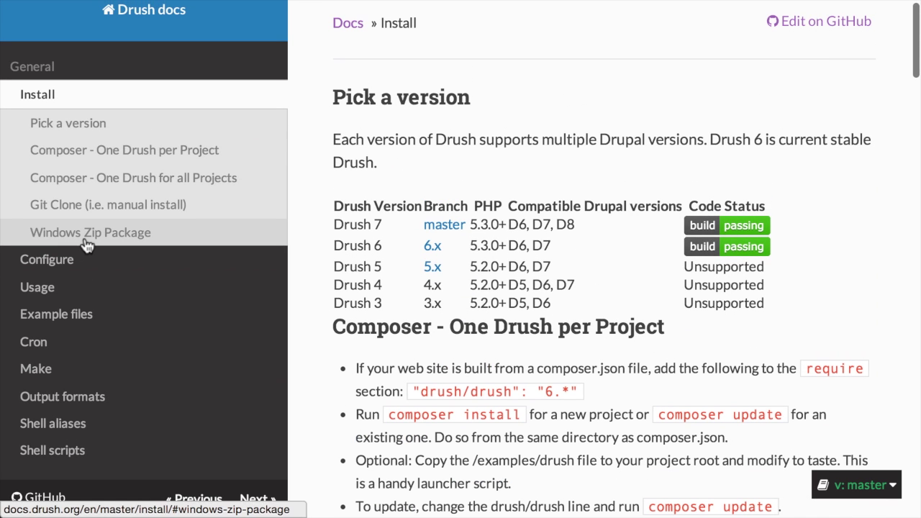
{"action": "scroll", "coordinate": [241, 250], "scroll_direction": "up", "scroll_amount": 1}
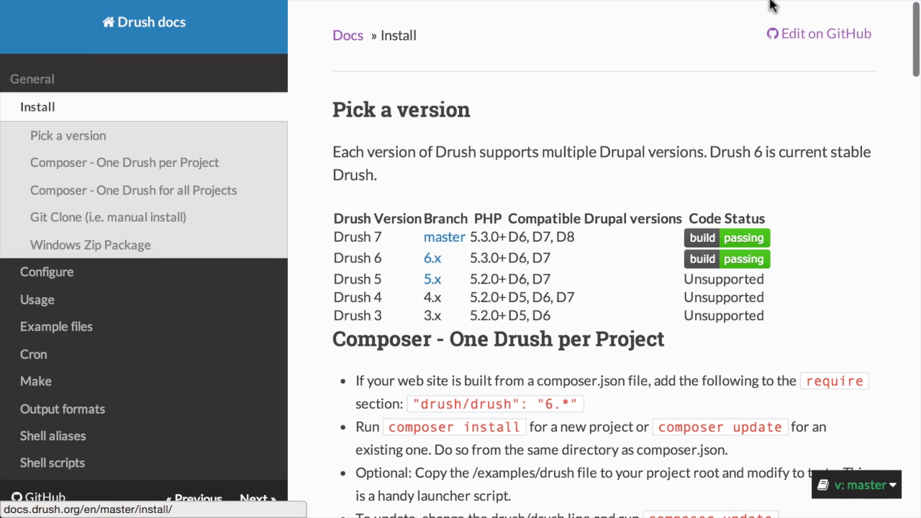